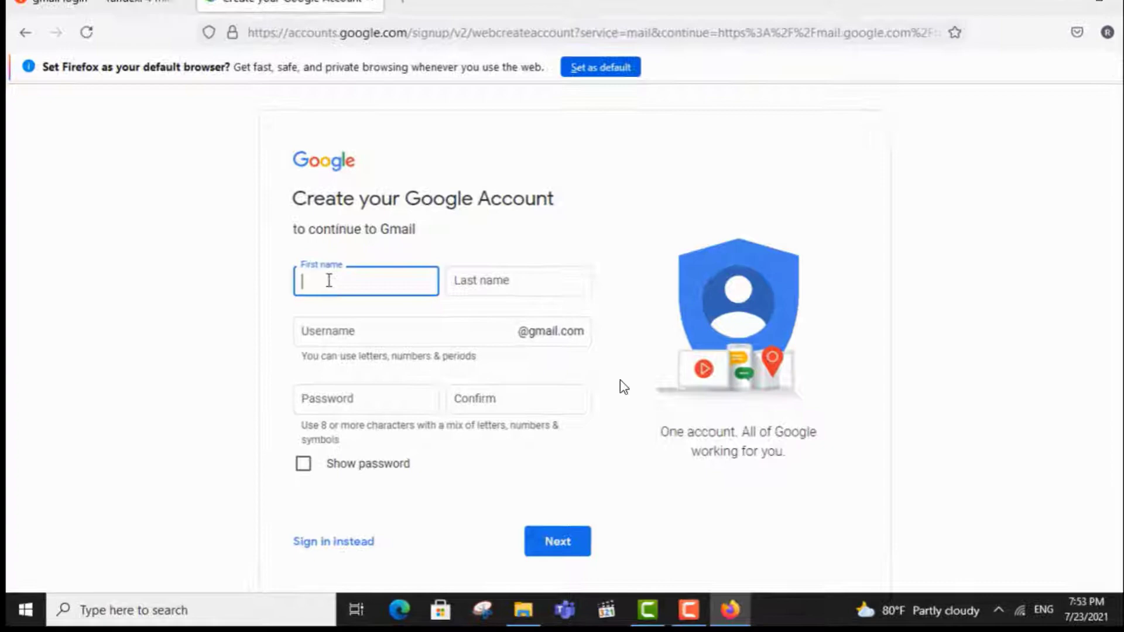
- Enter the first and last name, type a username, and pick the second suggested available username
text(education)
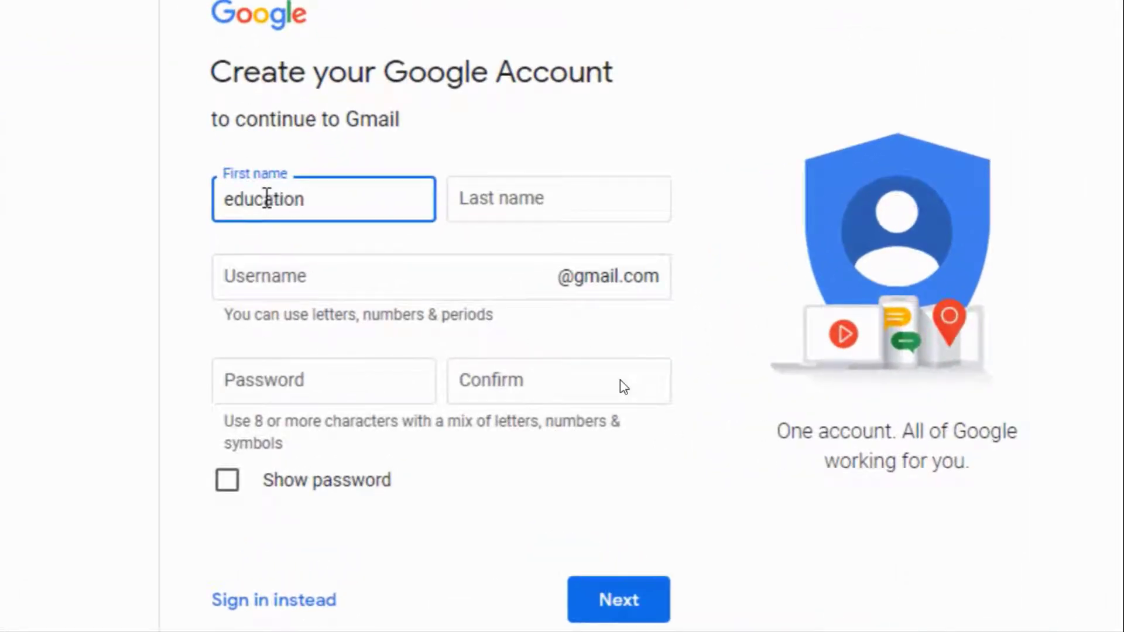
click(547, 205)
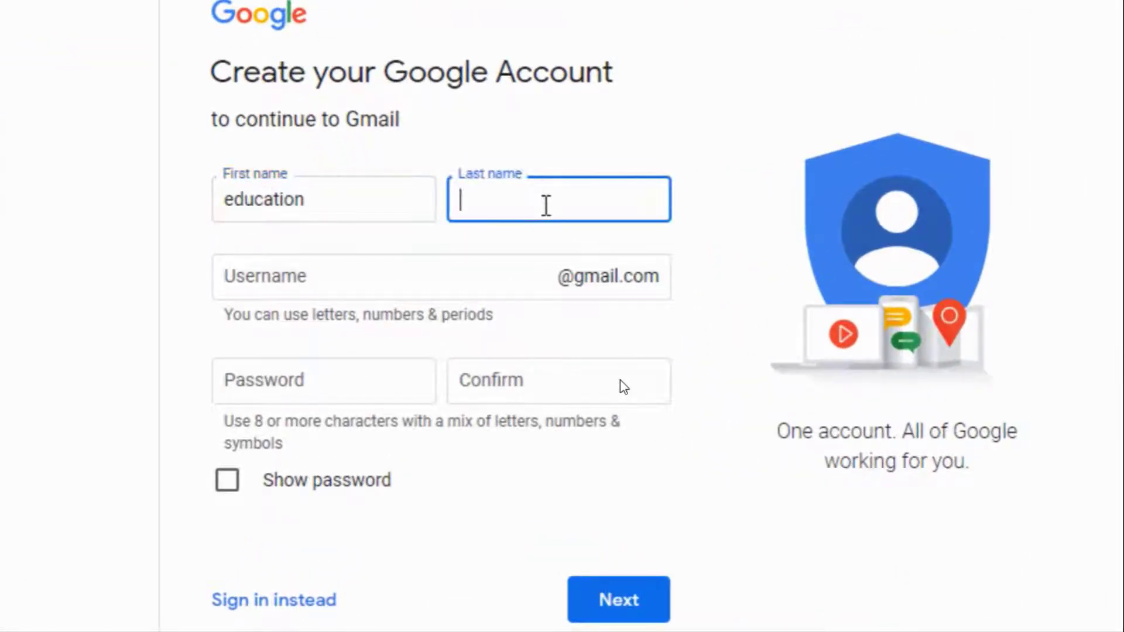
text(at home)
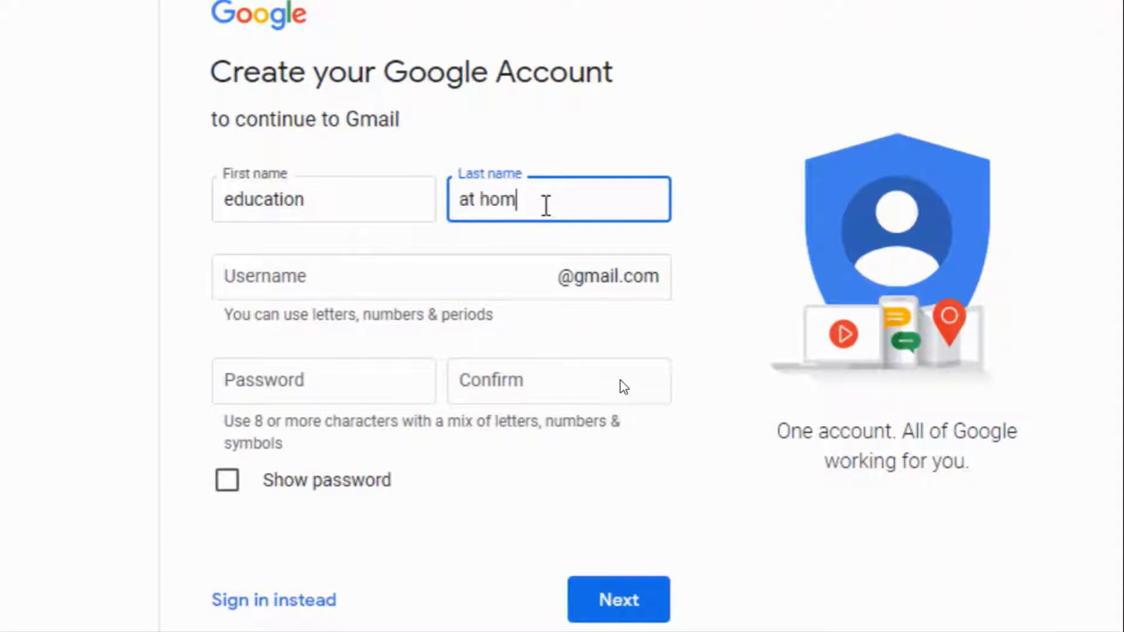
click(244, 279)
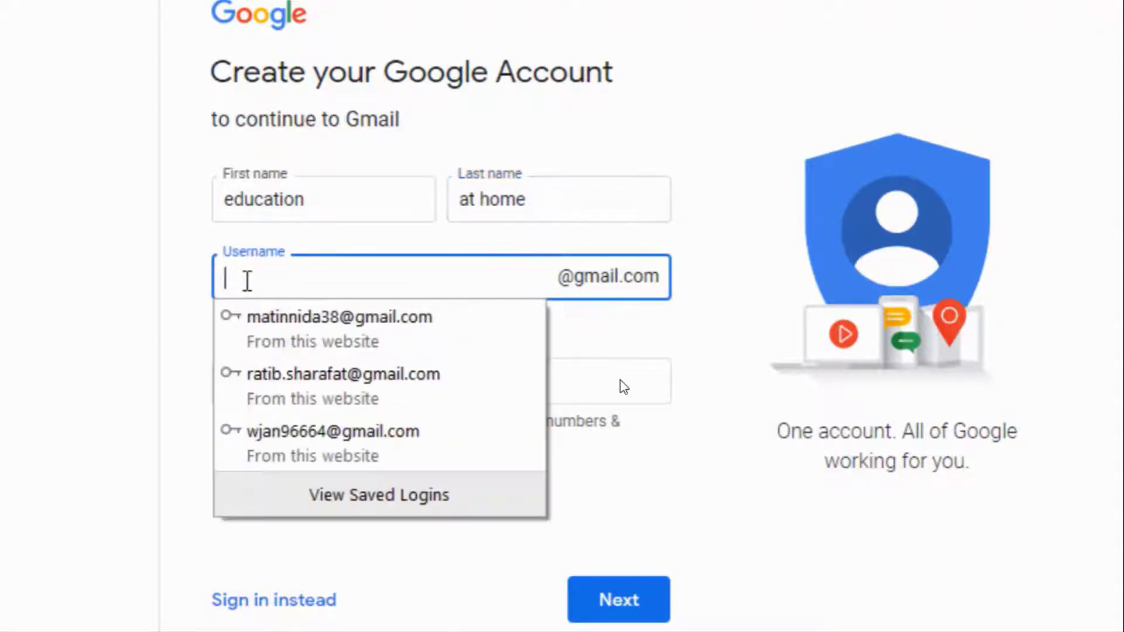
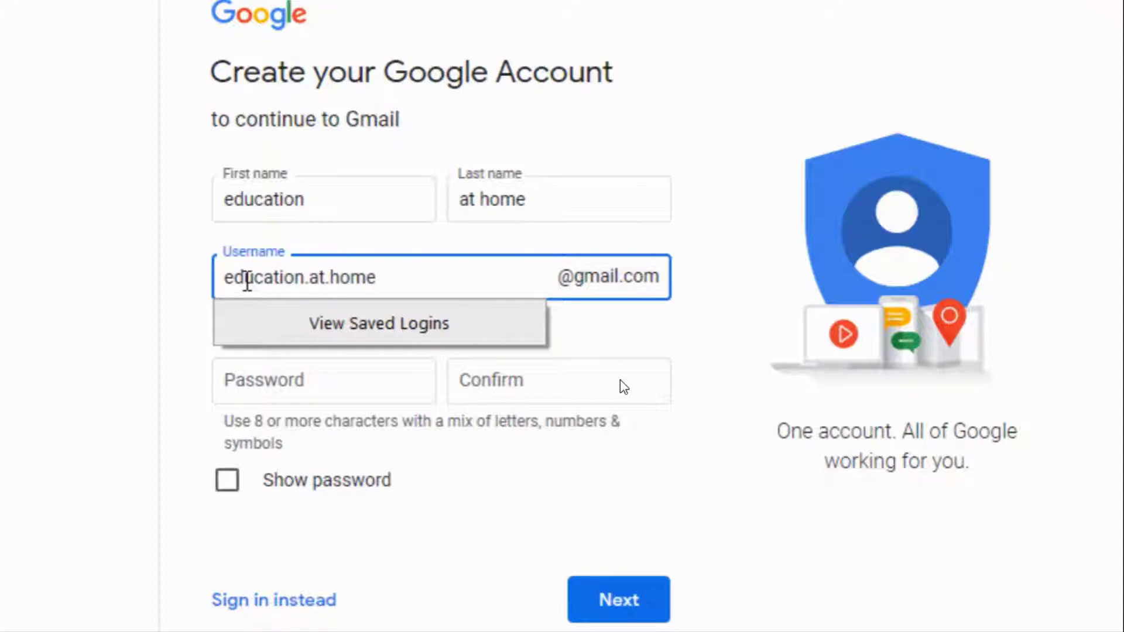
click(665, 332)
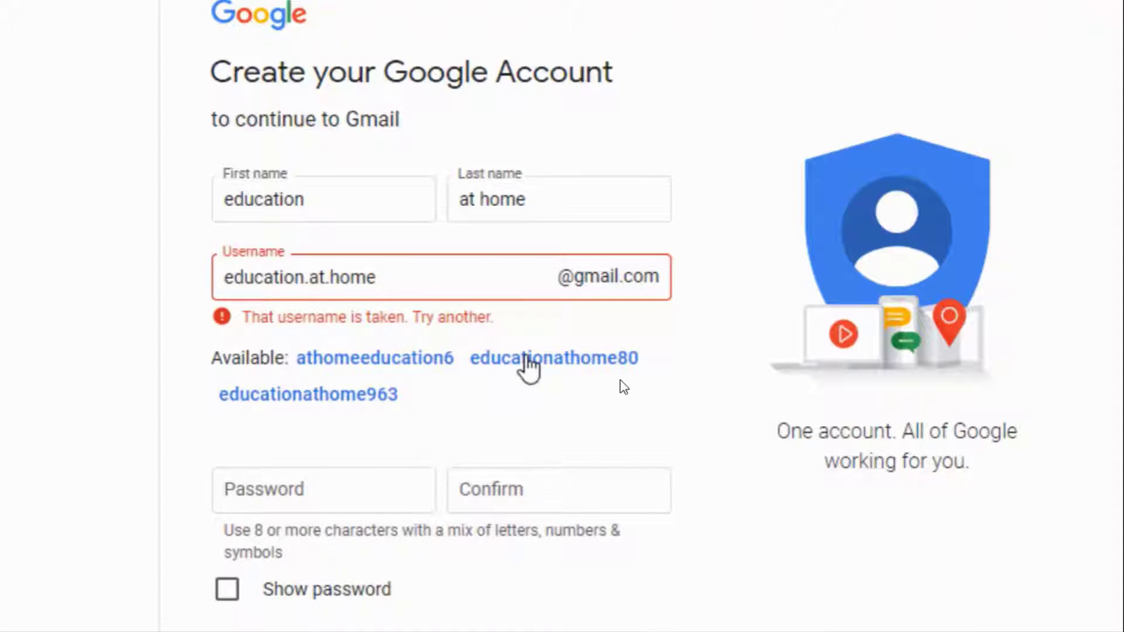
click(587, 365)
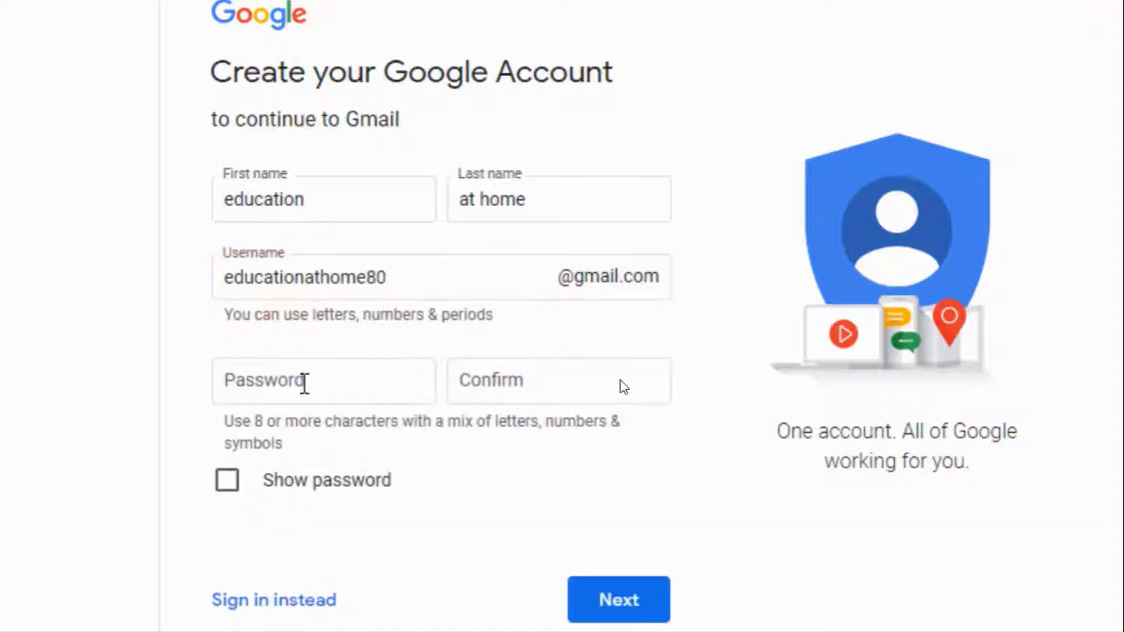
- Set and confirm the account password, then submit the sign-up details
click(304, 384)
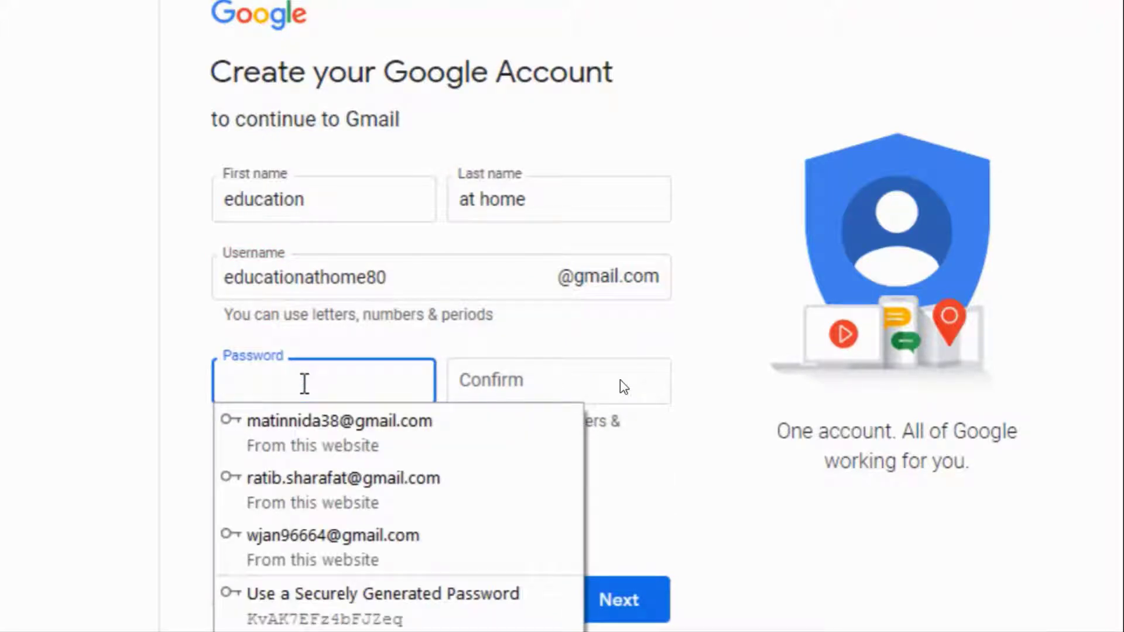
text(****)
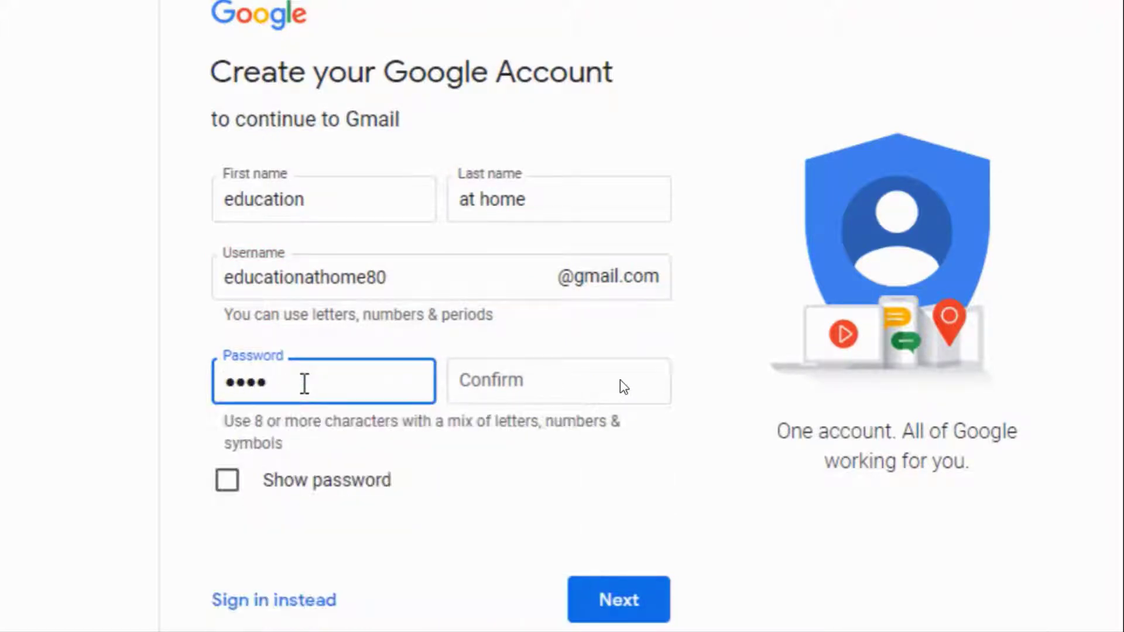
key(BackSpace)
text(*****)
click(494, 377)
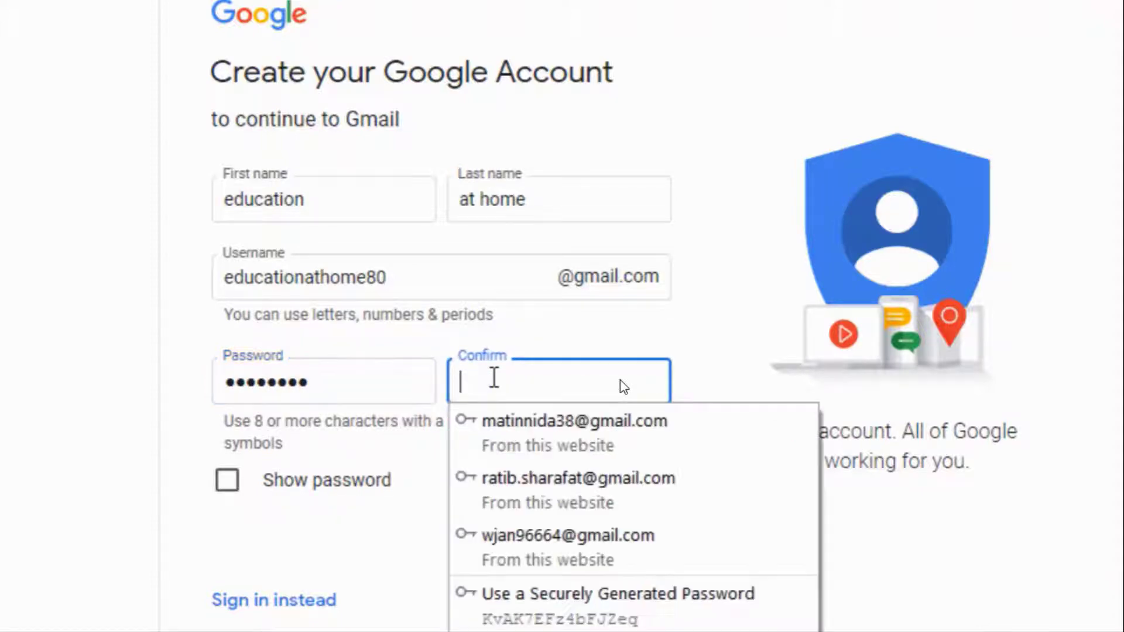
text(****)
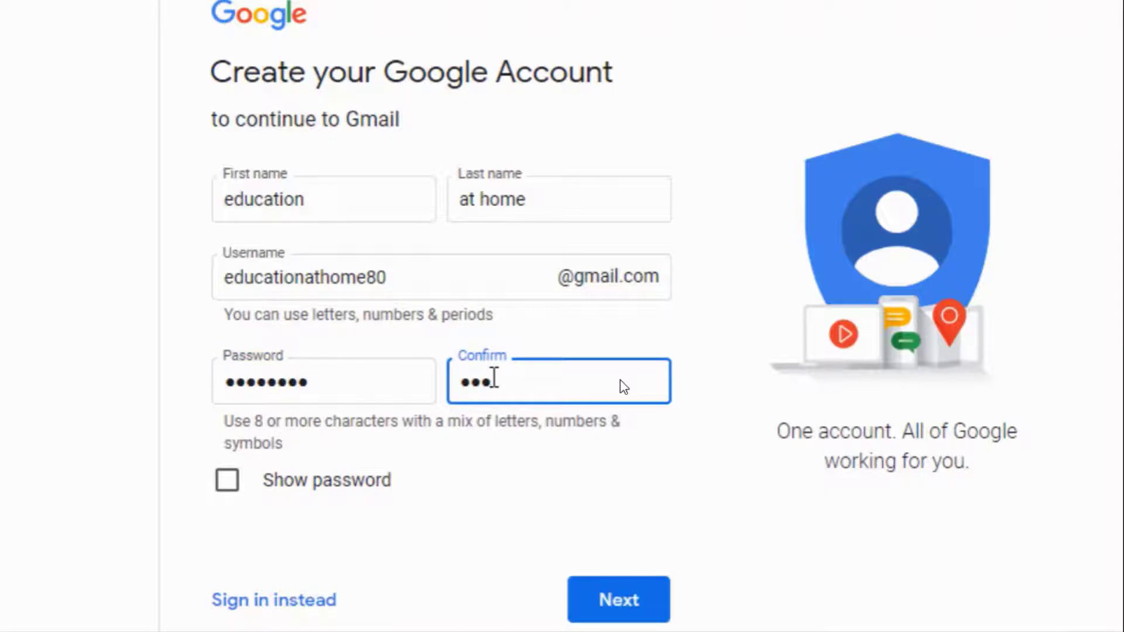
text(******)
key(Return)
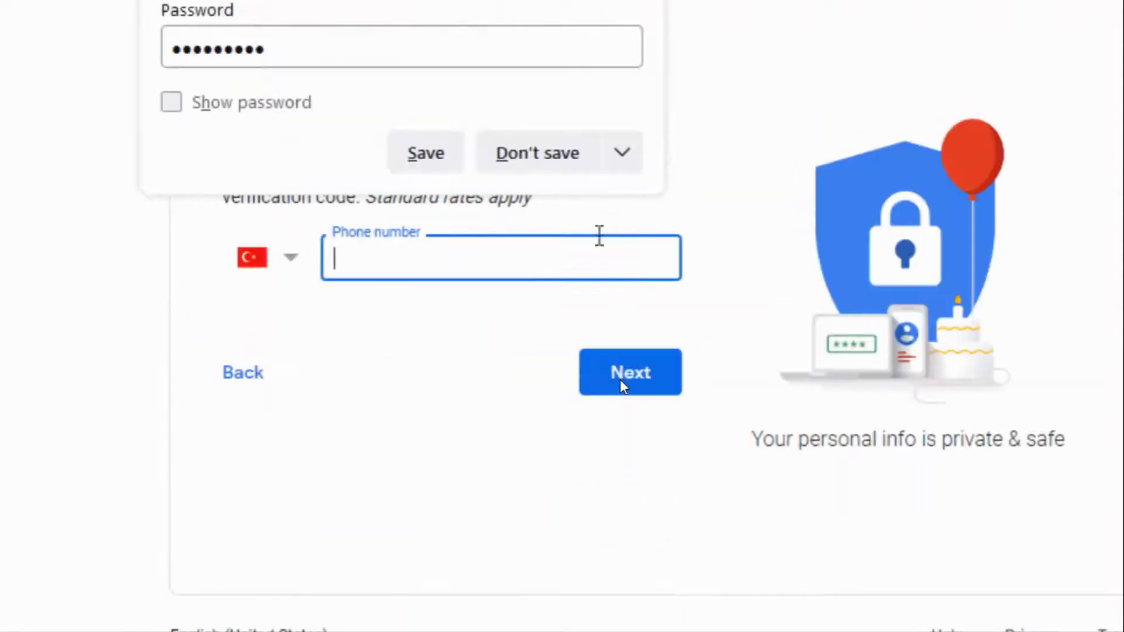
- Decline saving the password and submit a Turkish phone number to get a texted code
click(541, 157)
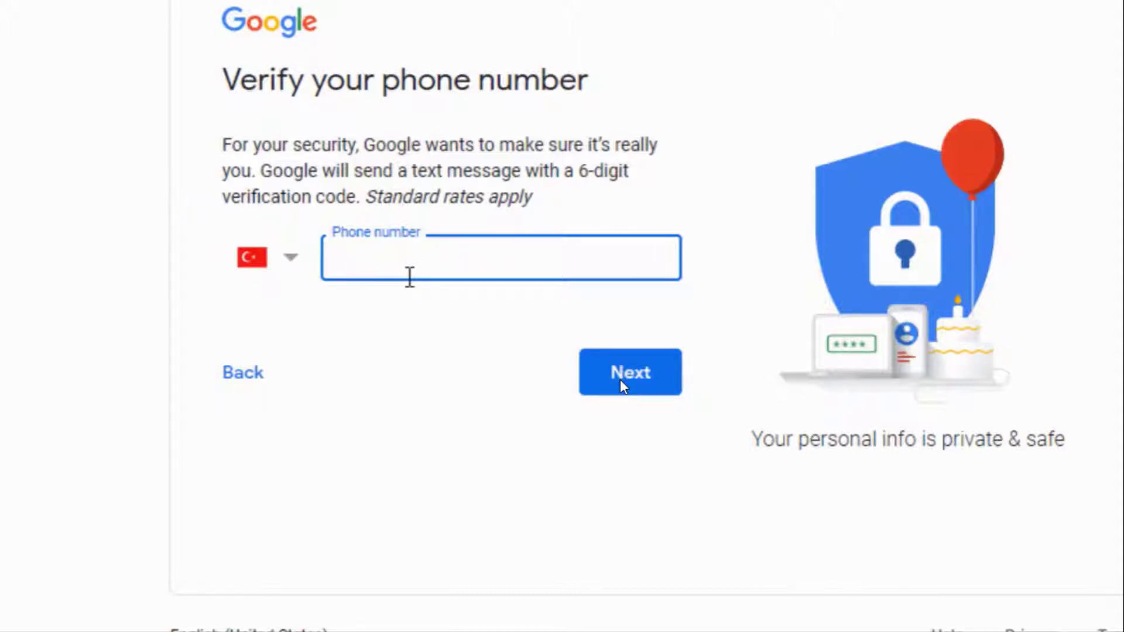
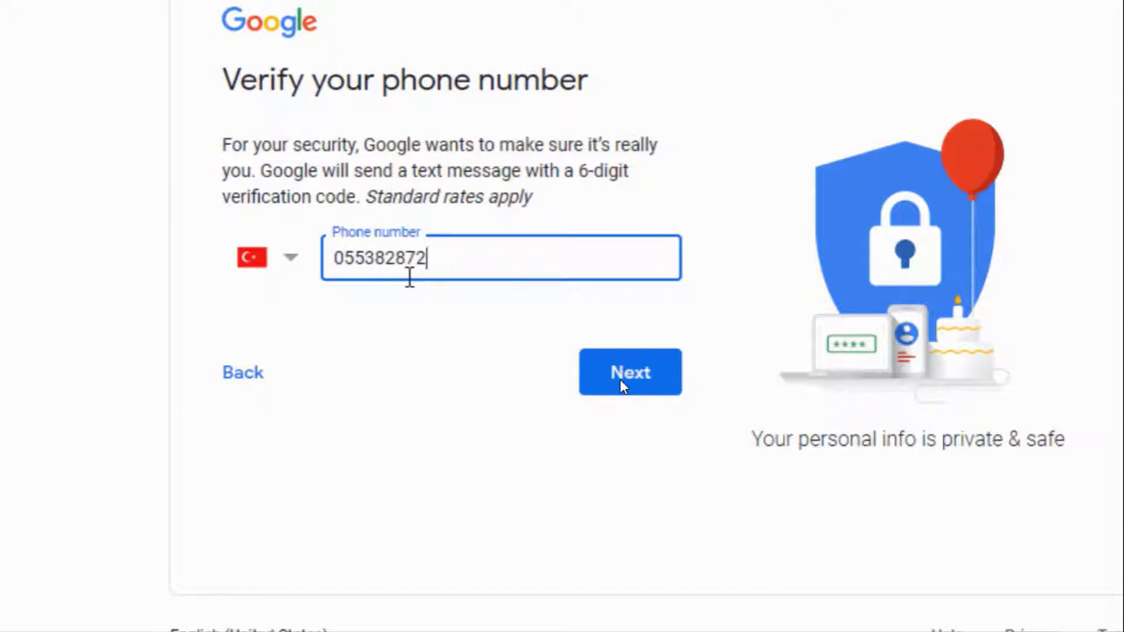
click(651, 389)
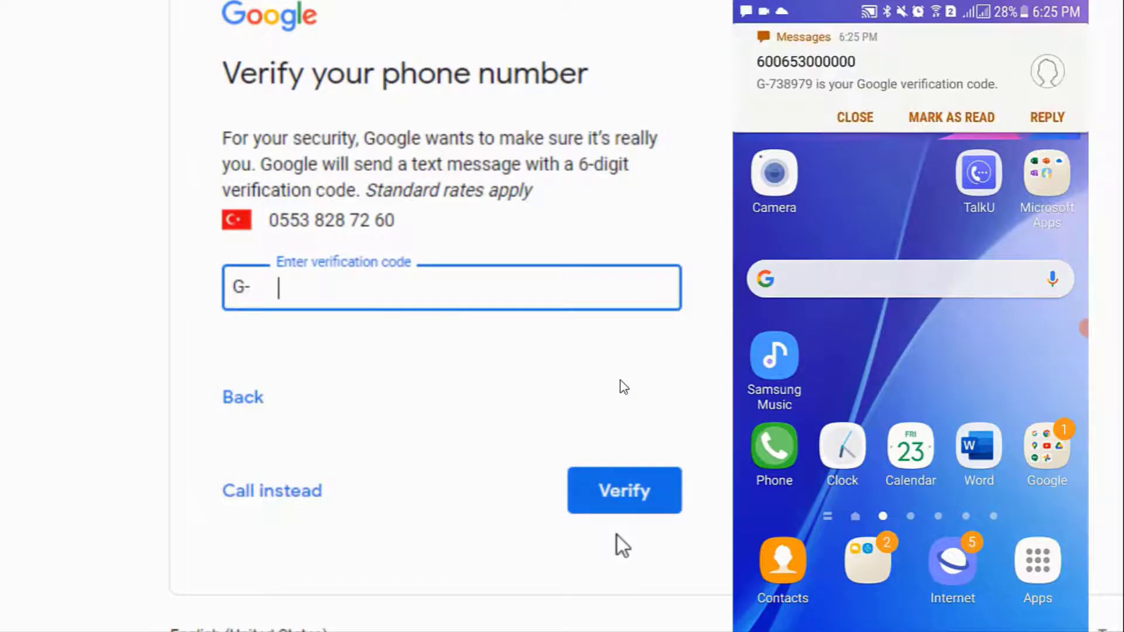
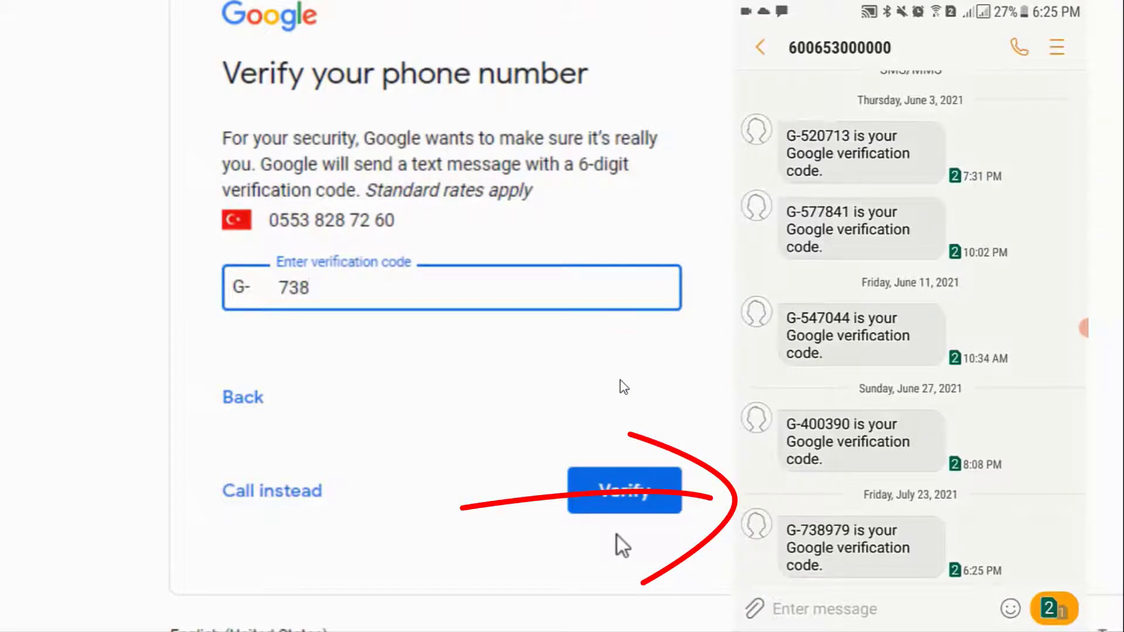
- Enter the six-digit verification code from the SMS and verify the phone
click(612, 497)
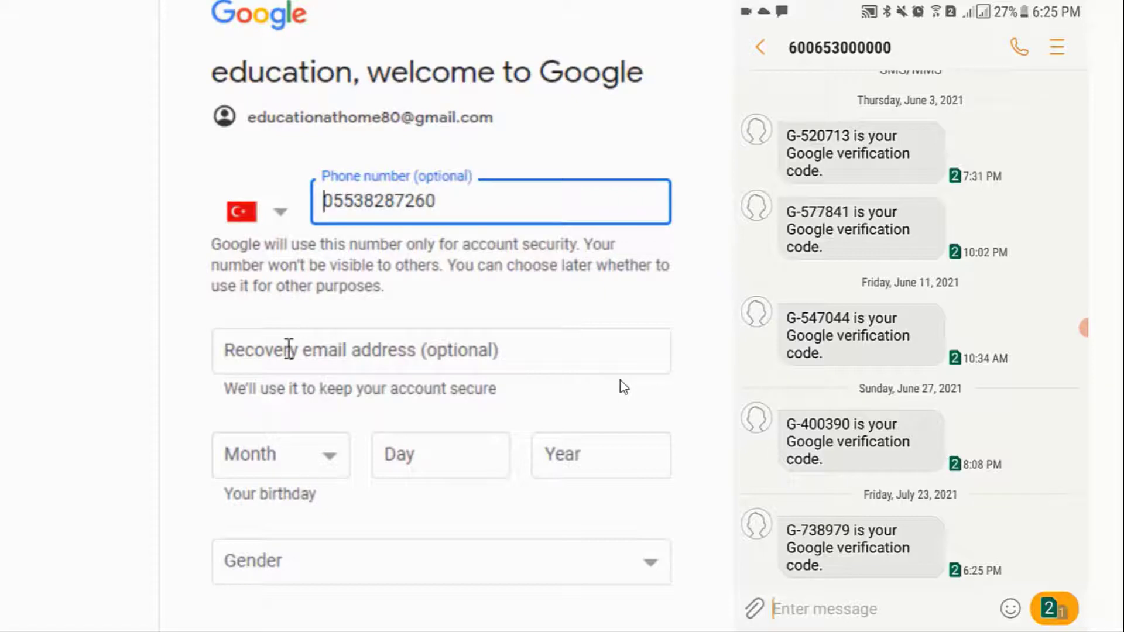
click(329, 458)
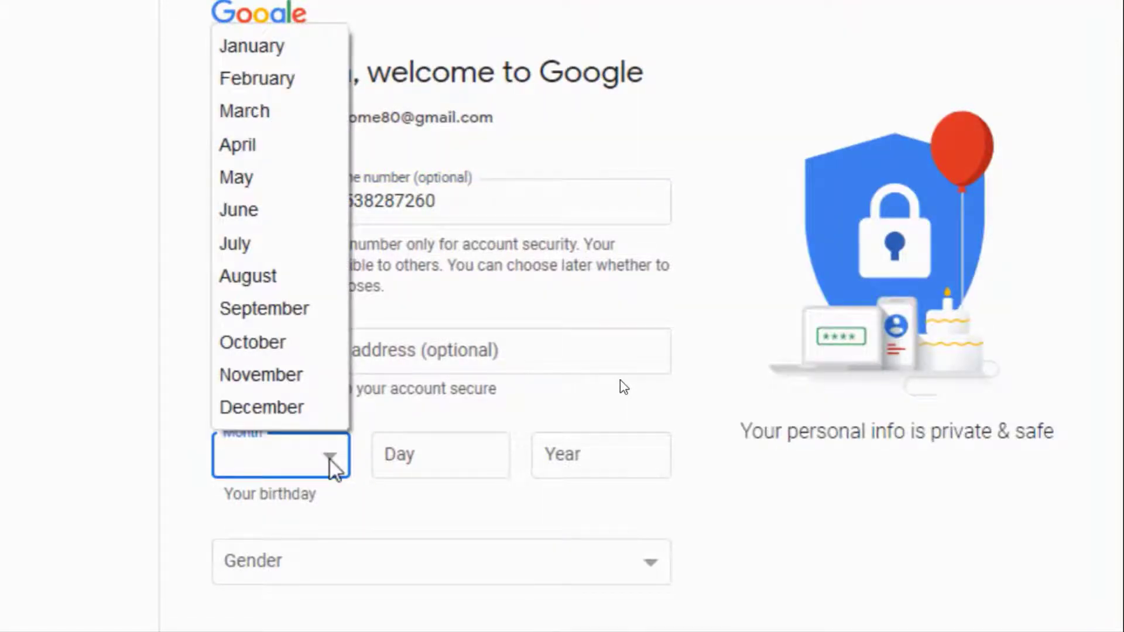
click(257, 402)
click(411, 458)
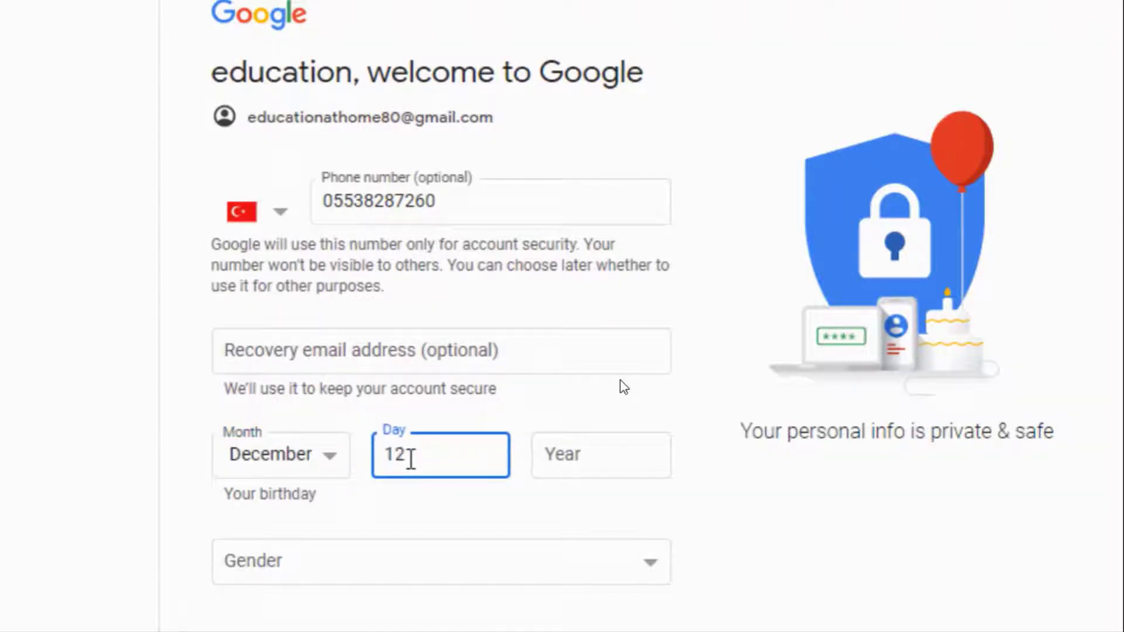
click(560, 463)
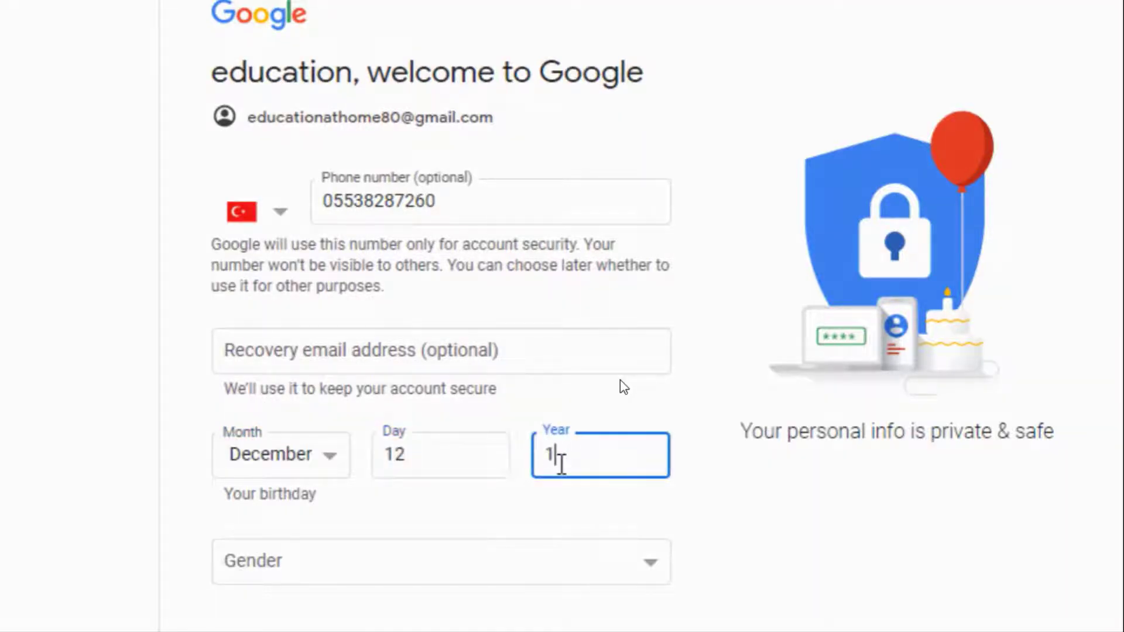
click(358, 563)
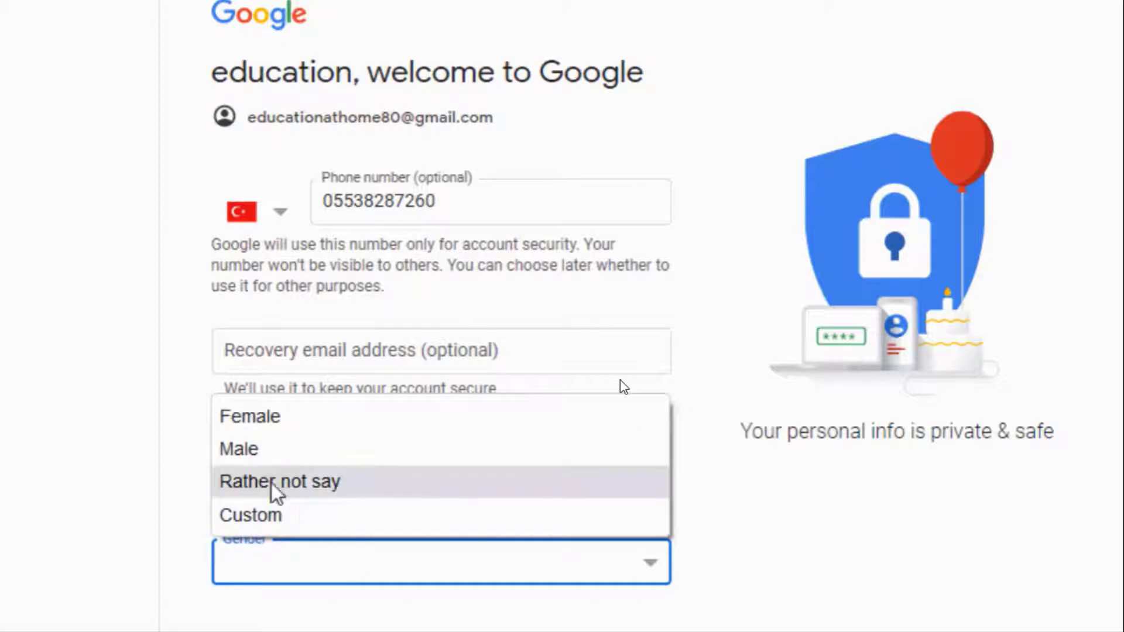
click(246, 448)
scroll(666, 609, down, 3)
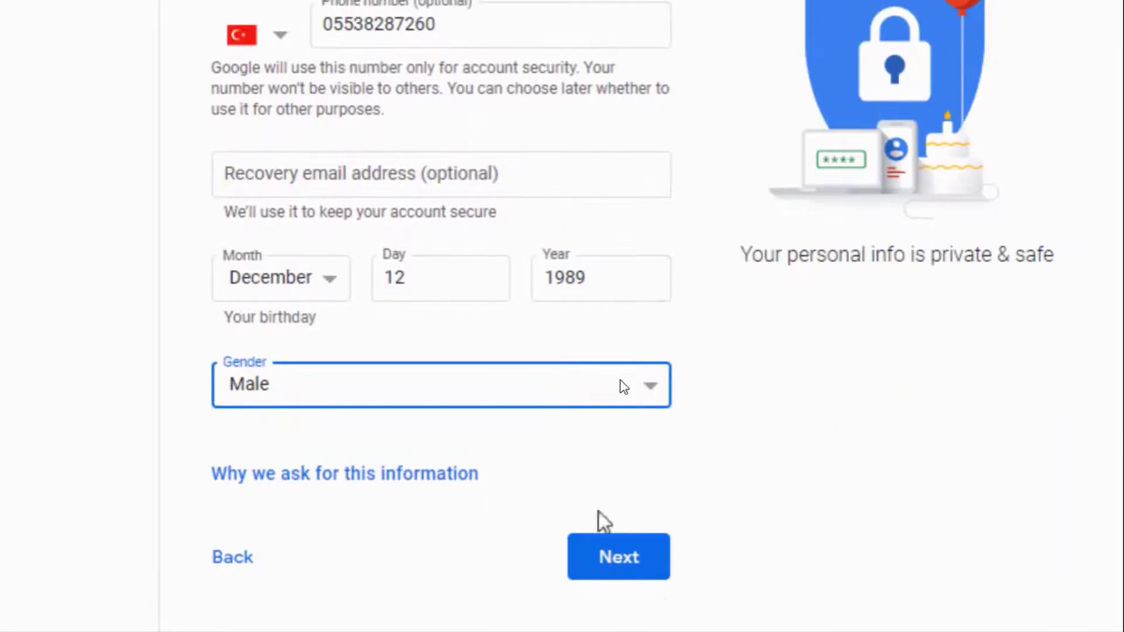
click(606, 565)
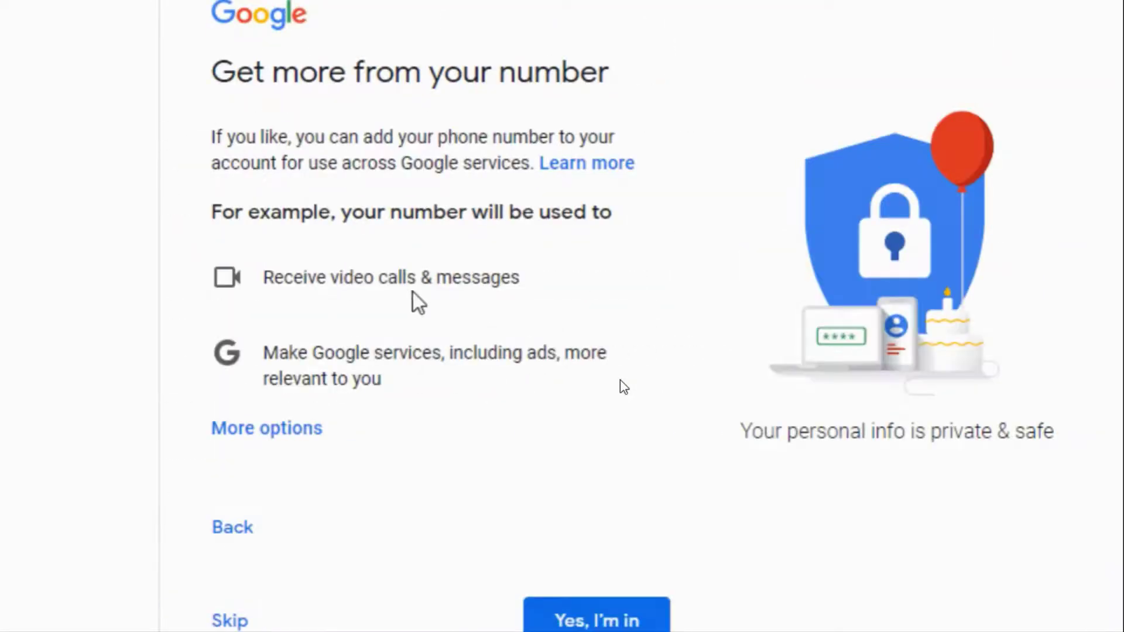
- Allow the phone number across Google services and accept the Privacy and Terms to create the account
scroll(305, 468, down, 2)
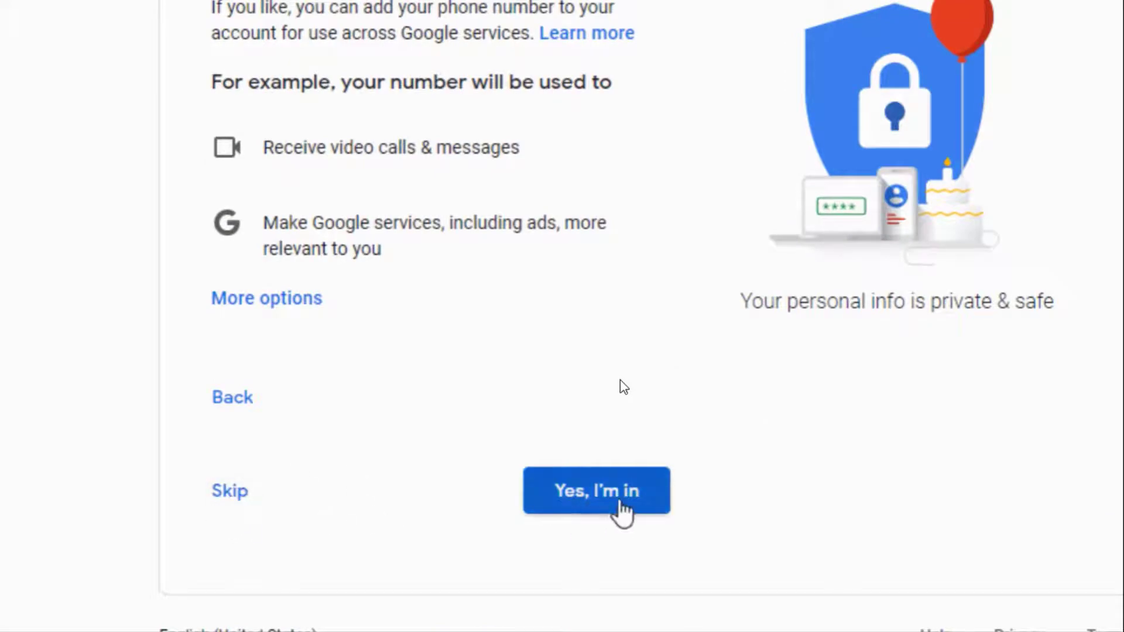
click(601, 501)
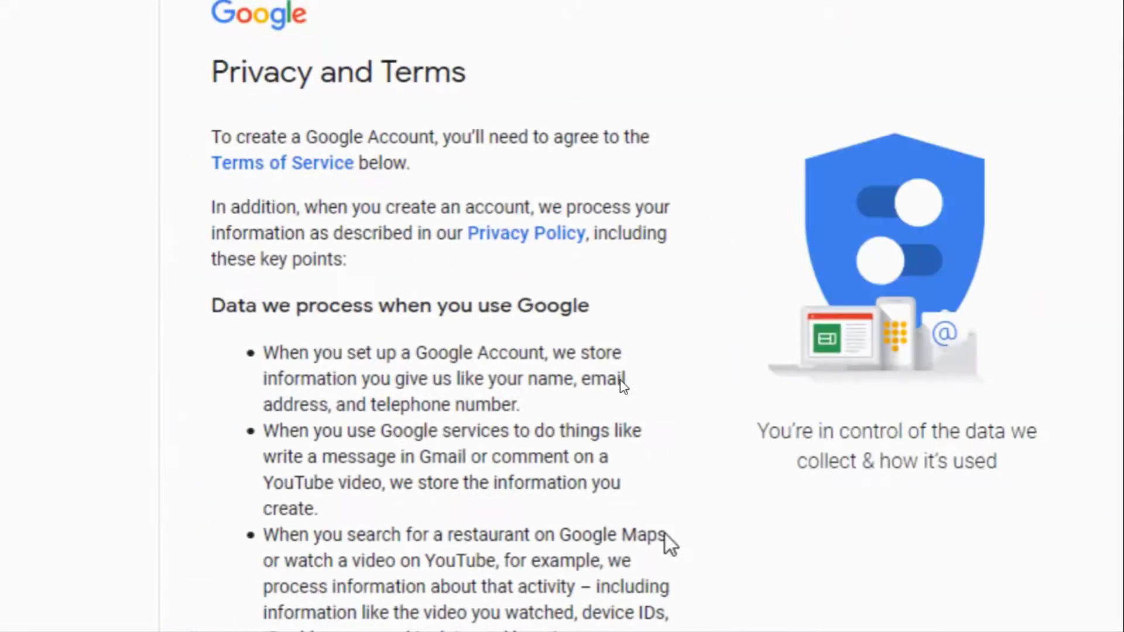
scroll(501, 296, down, 10)
scroll(488, 445, down, 8)
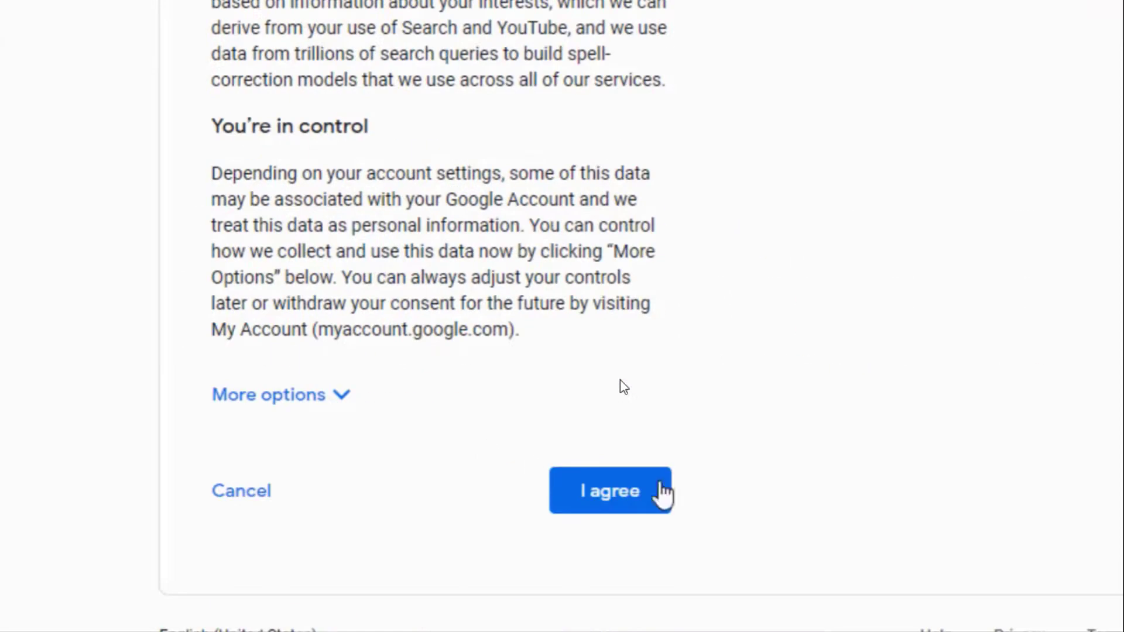
click(592, 493)
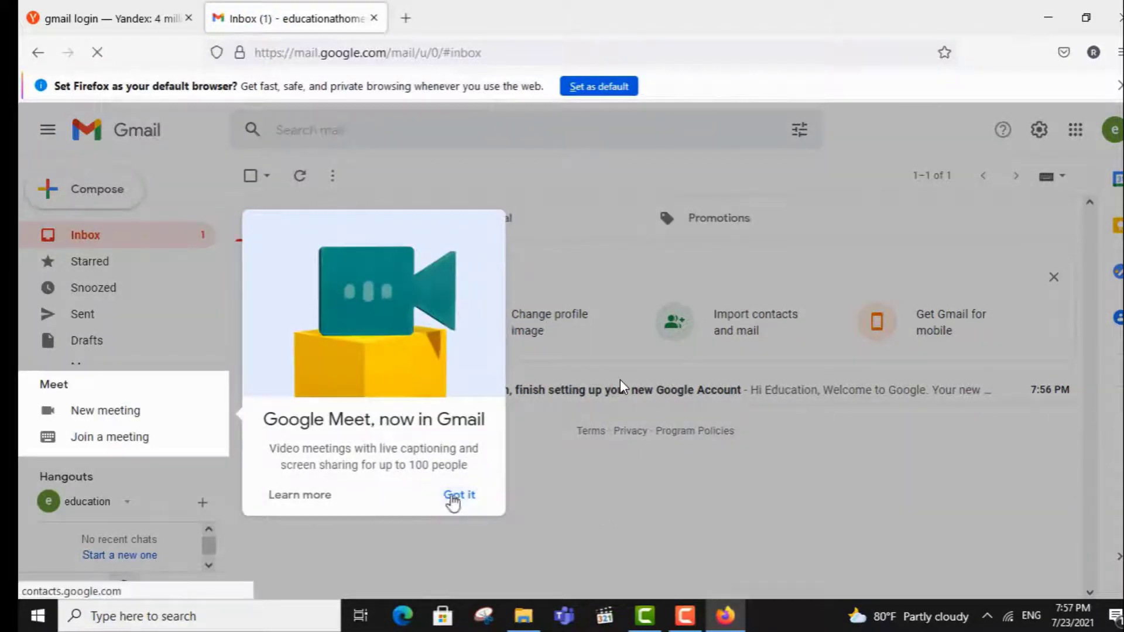
- Dismiss the Google Meet announcement in the new Gmail inbox
click(456, 496)
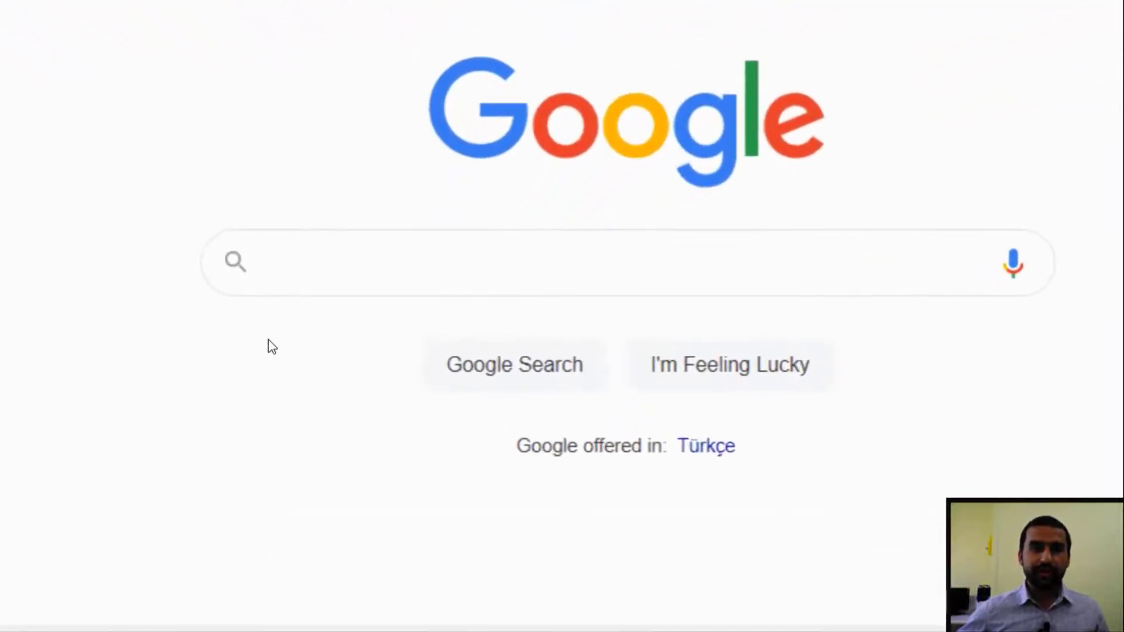
- Rerun the recent 'turkiye burslari' search and return to the Türkiye Scholarships website tab
click(457, 251)
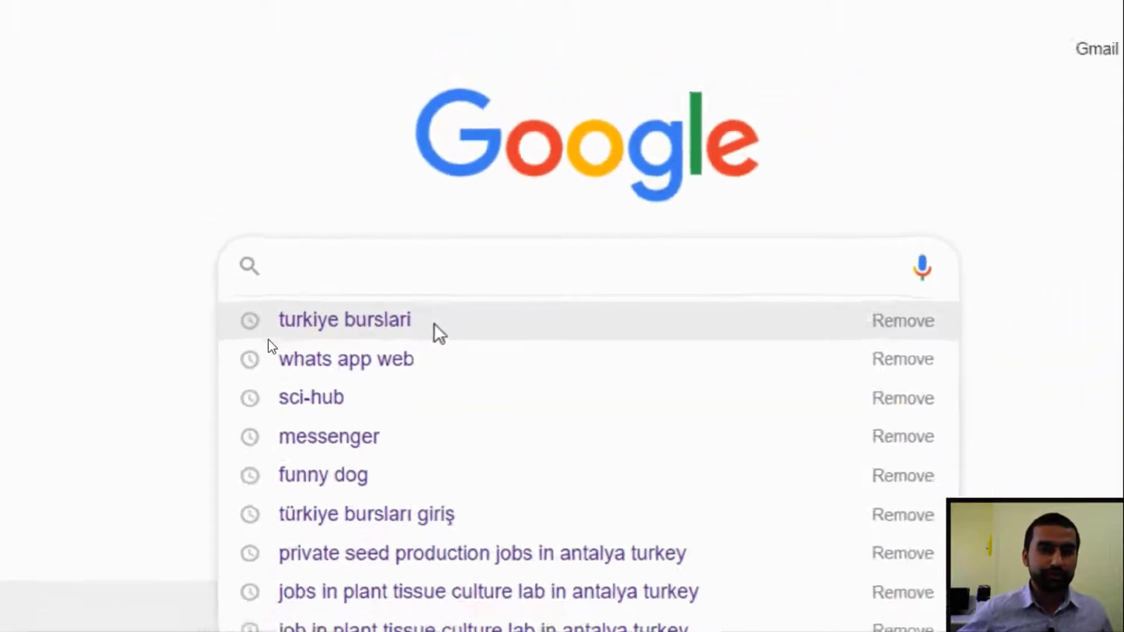
click(456, 328)
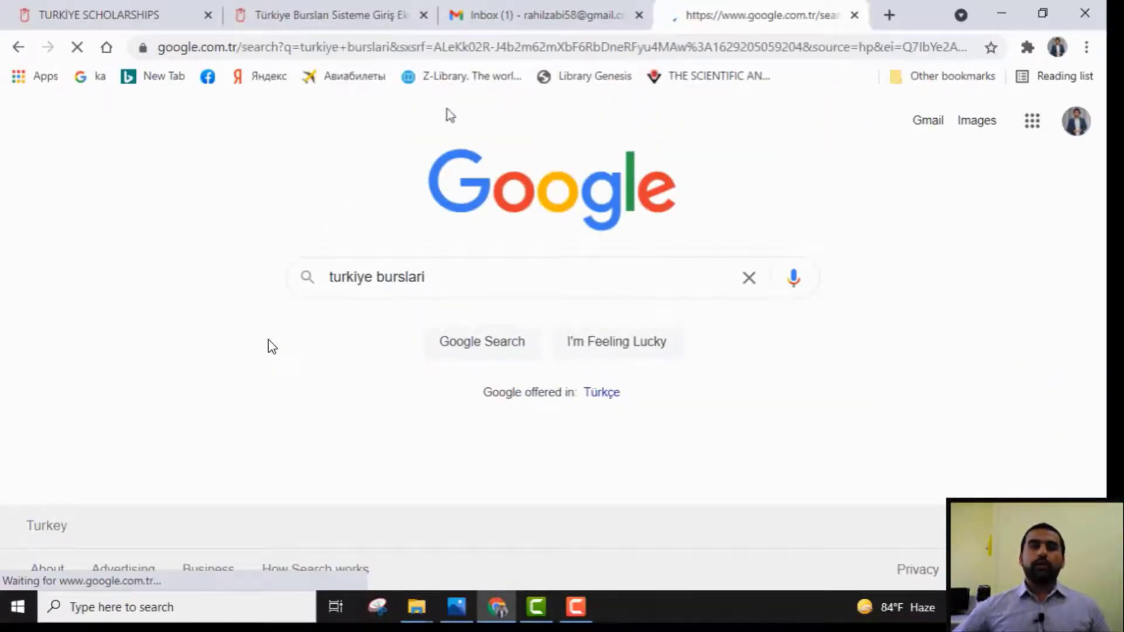
click(170, 27)
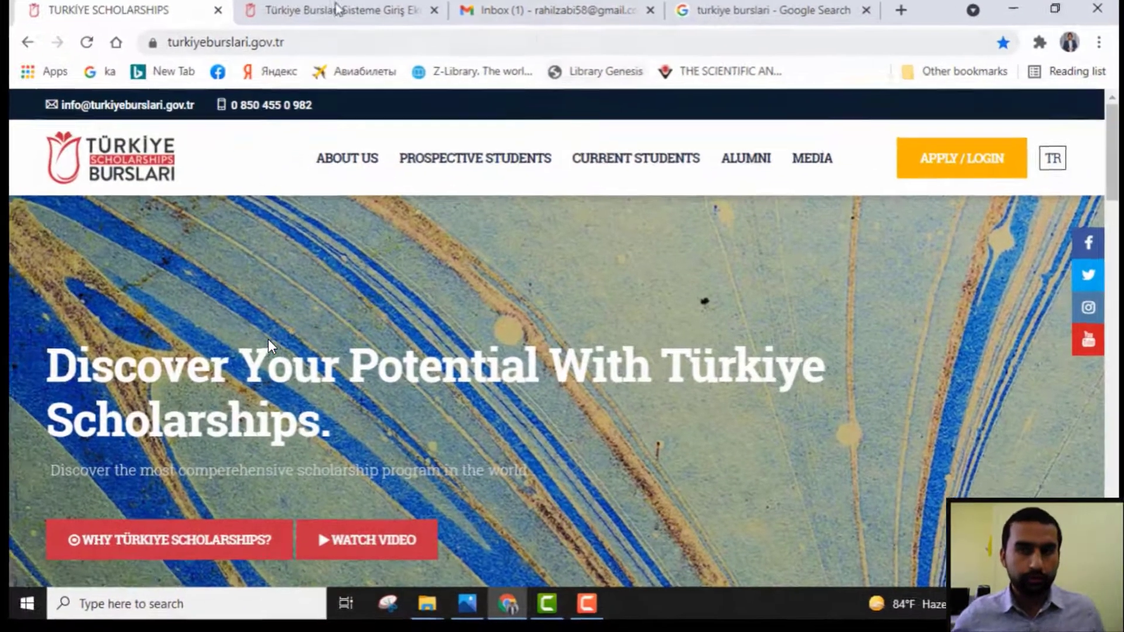
- Go to the APPLY / LOGIN page and open the Register form
click(339, 13)
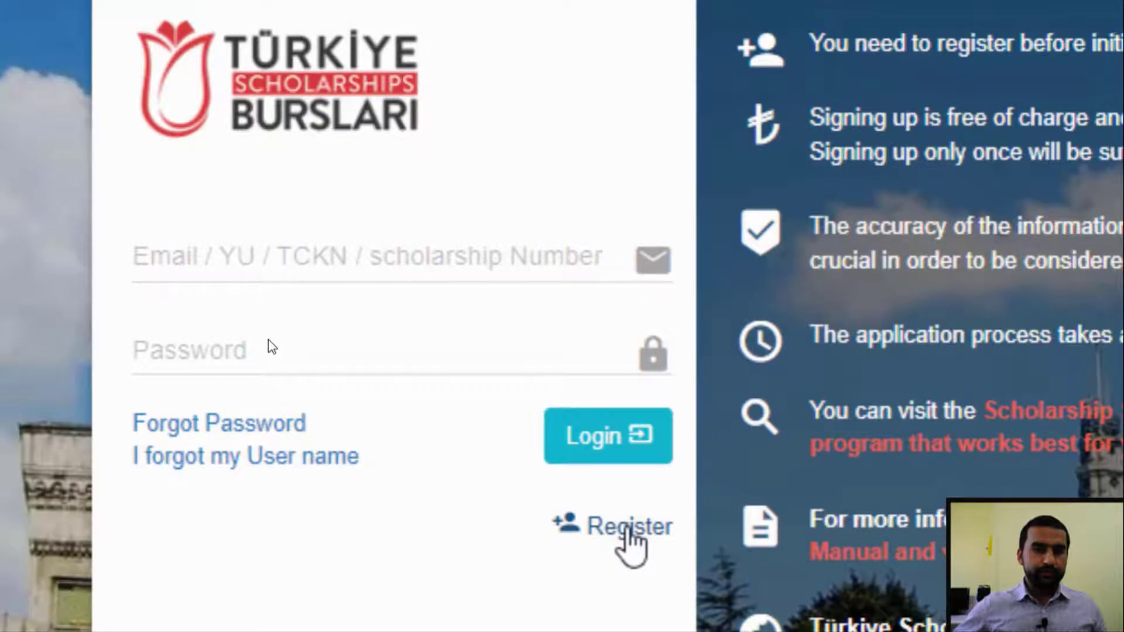
click(627, 528)
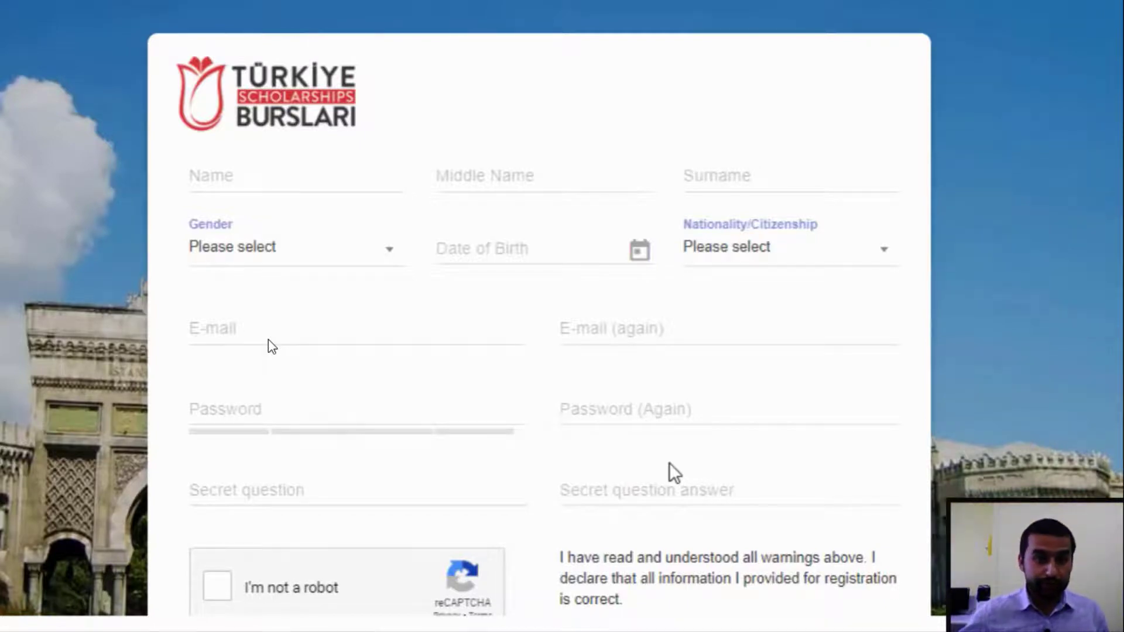
- Enter the applicant's name and surname and set gender to Male
click(239, 181)
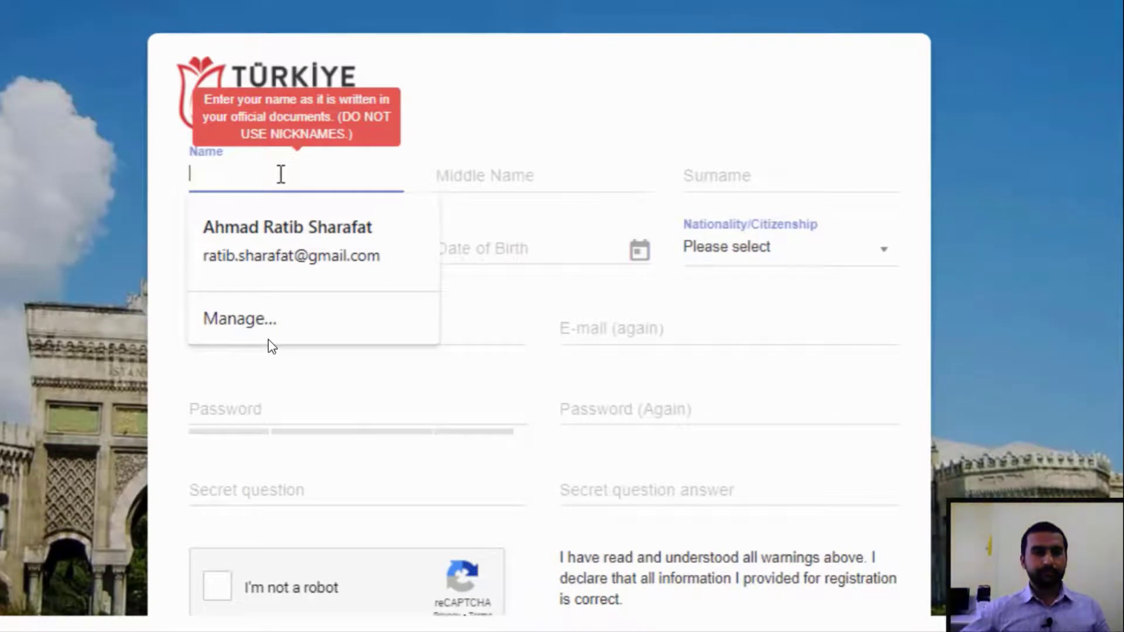
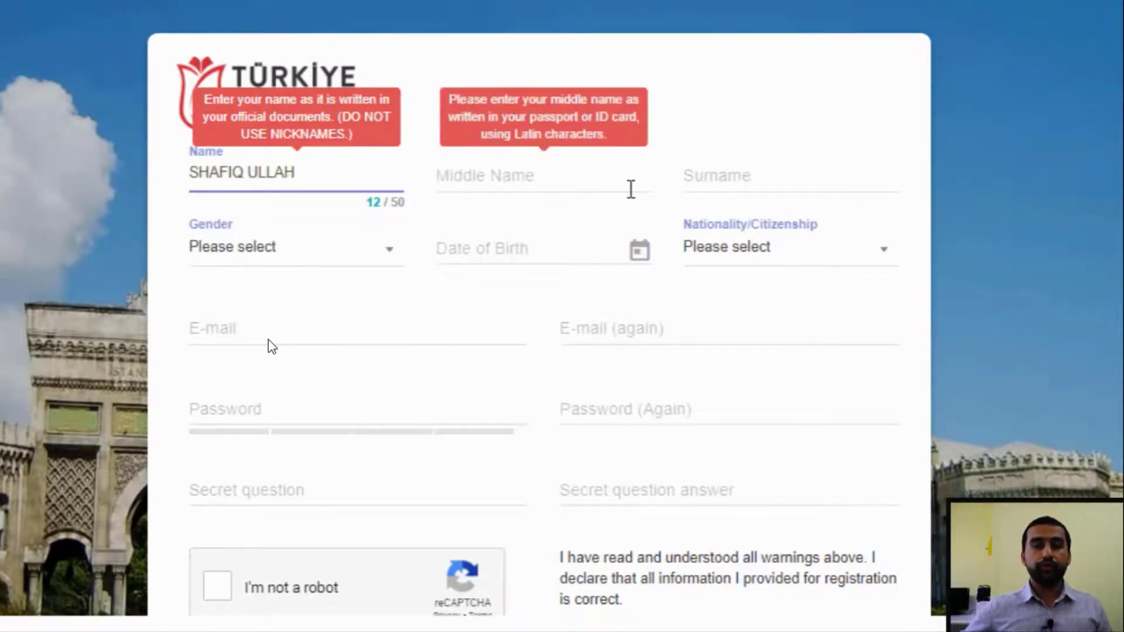
click(722, 177)
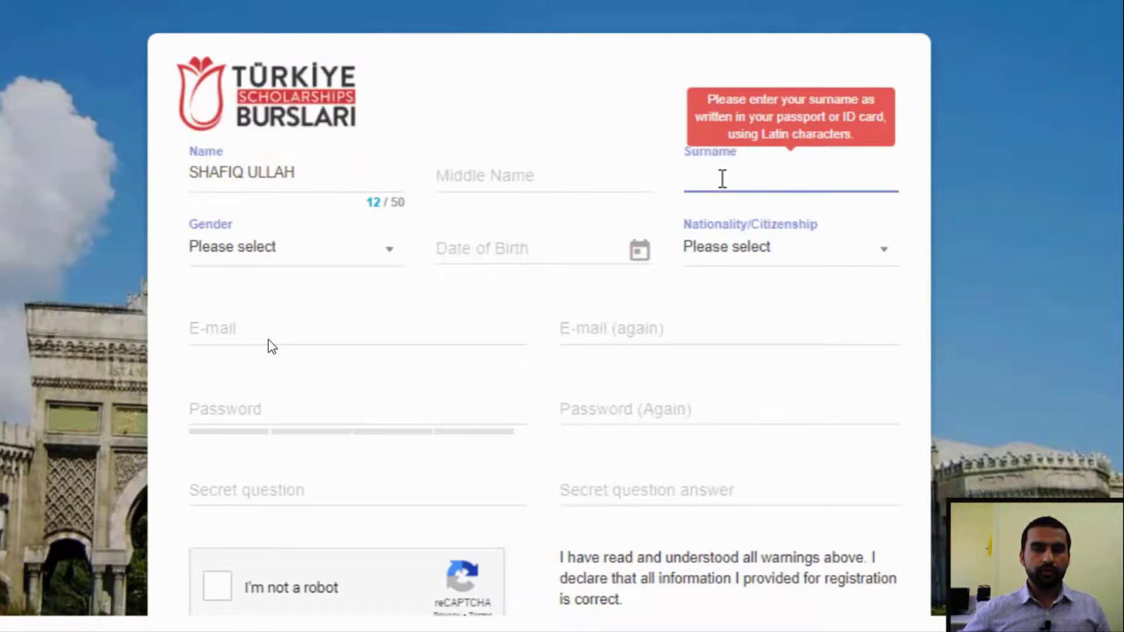
click(293, 247)
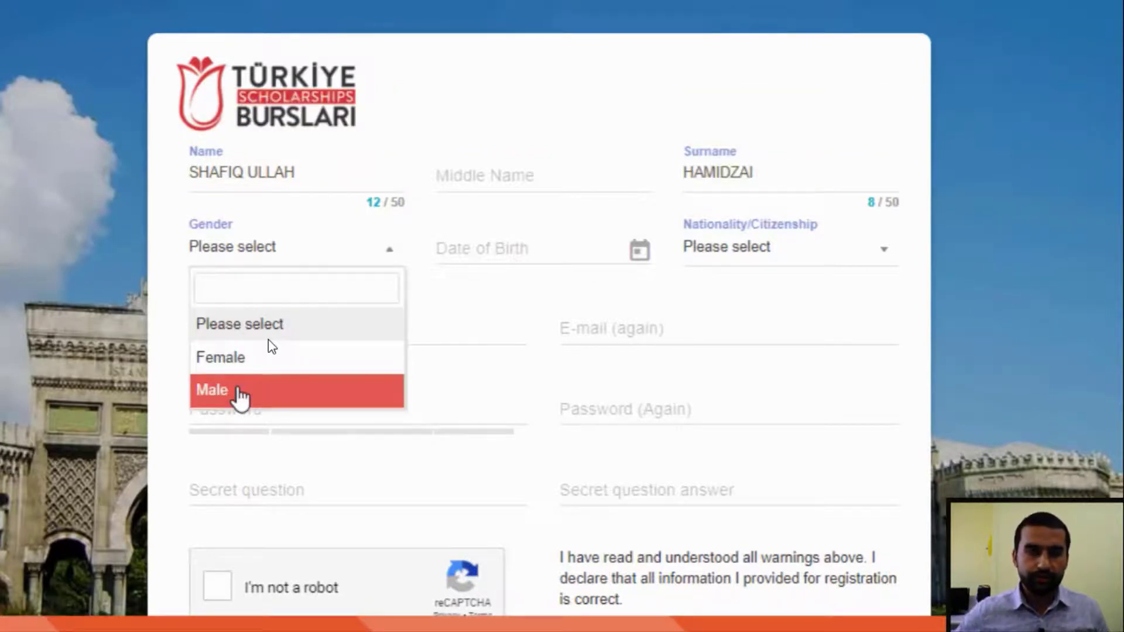
click(240, 391)
click(484, 256)
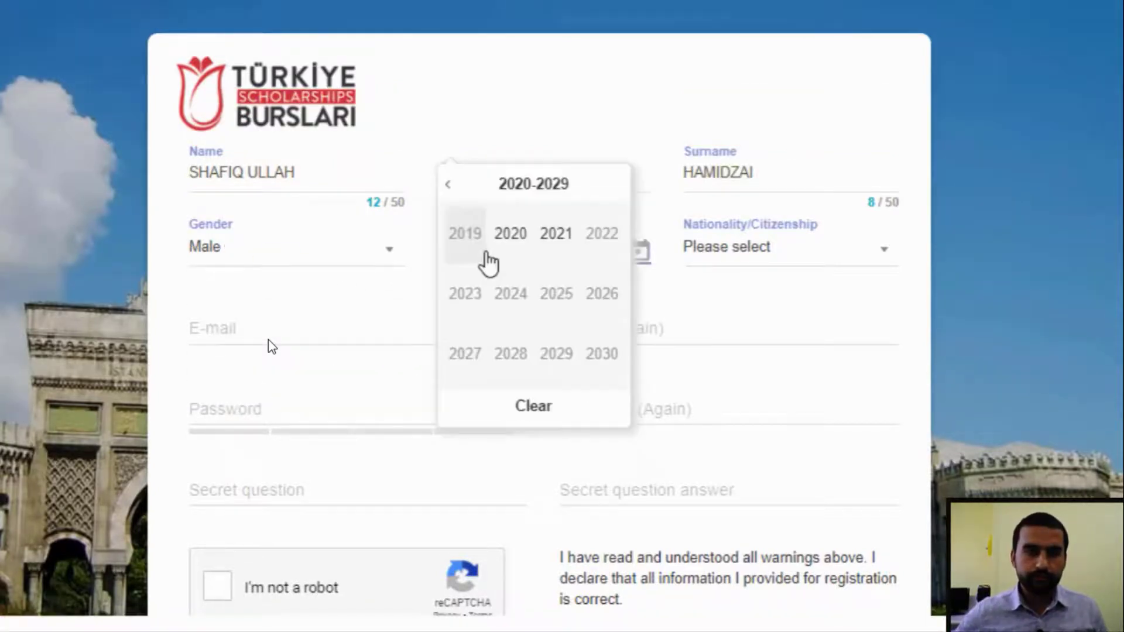
click(449, 186)
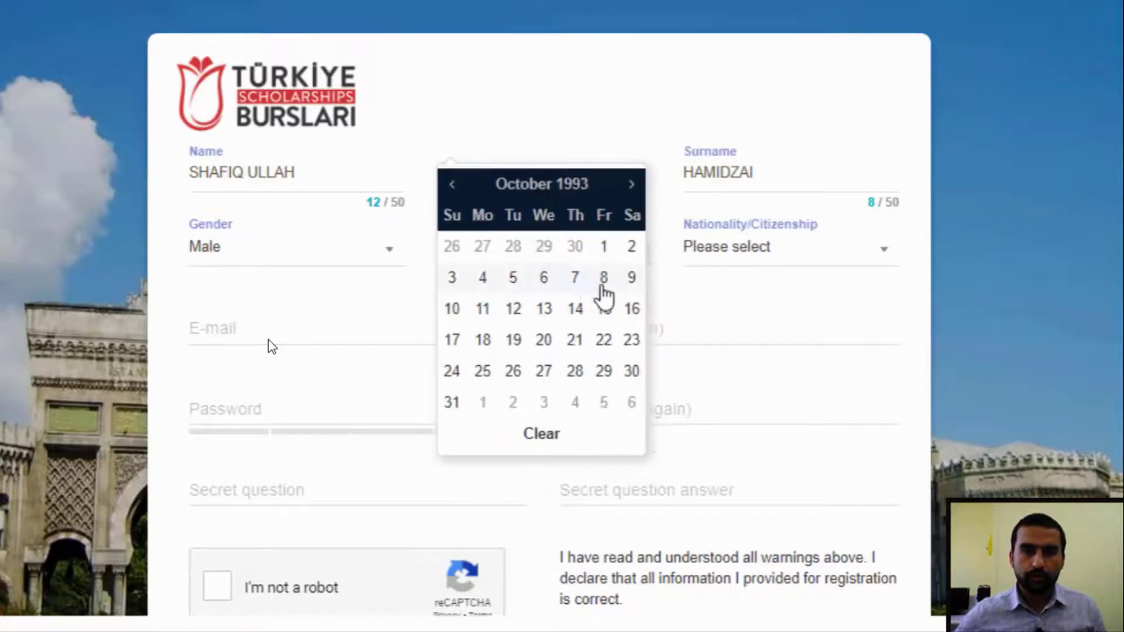
click(514, 315)
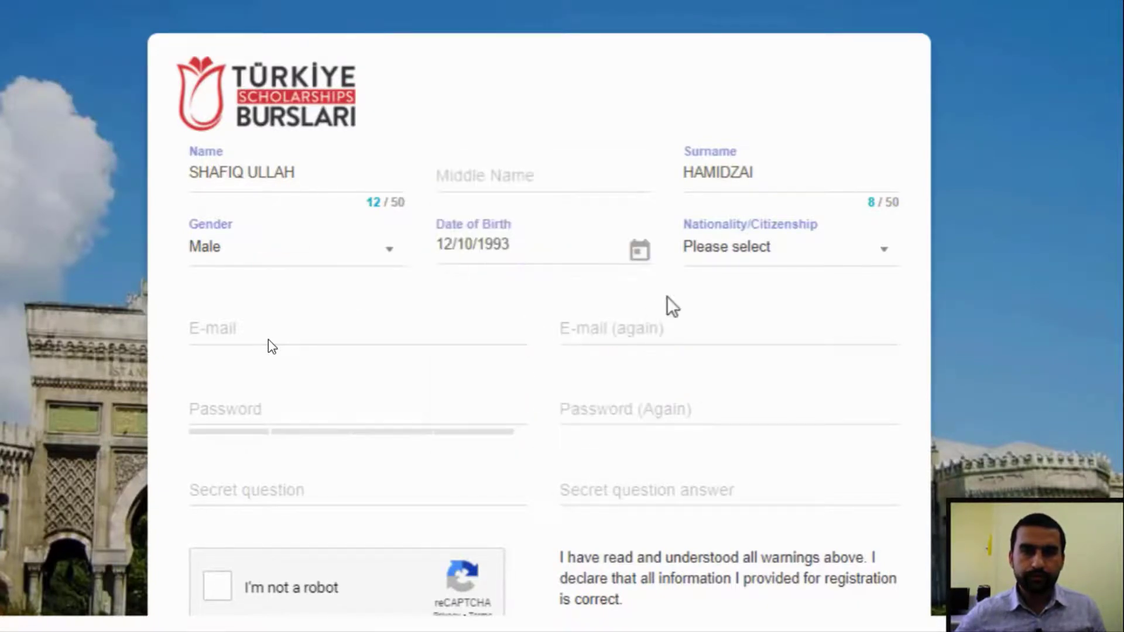
click(790, 258)
click(747, 366)
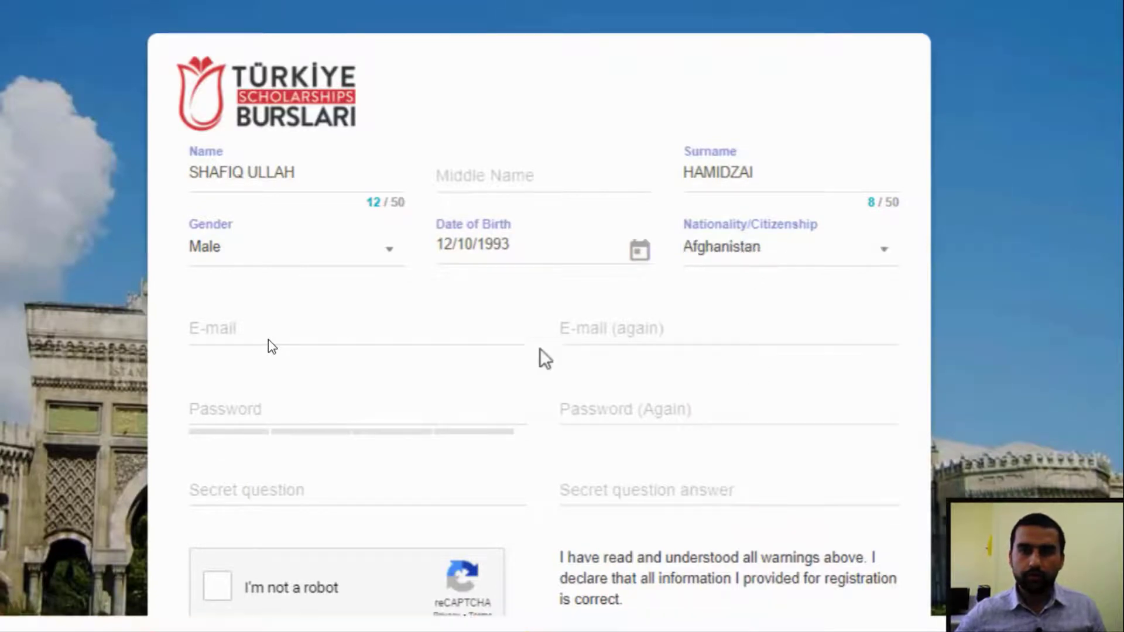
click(269, 341)
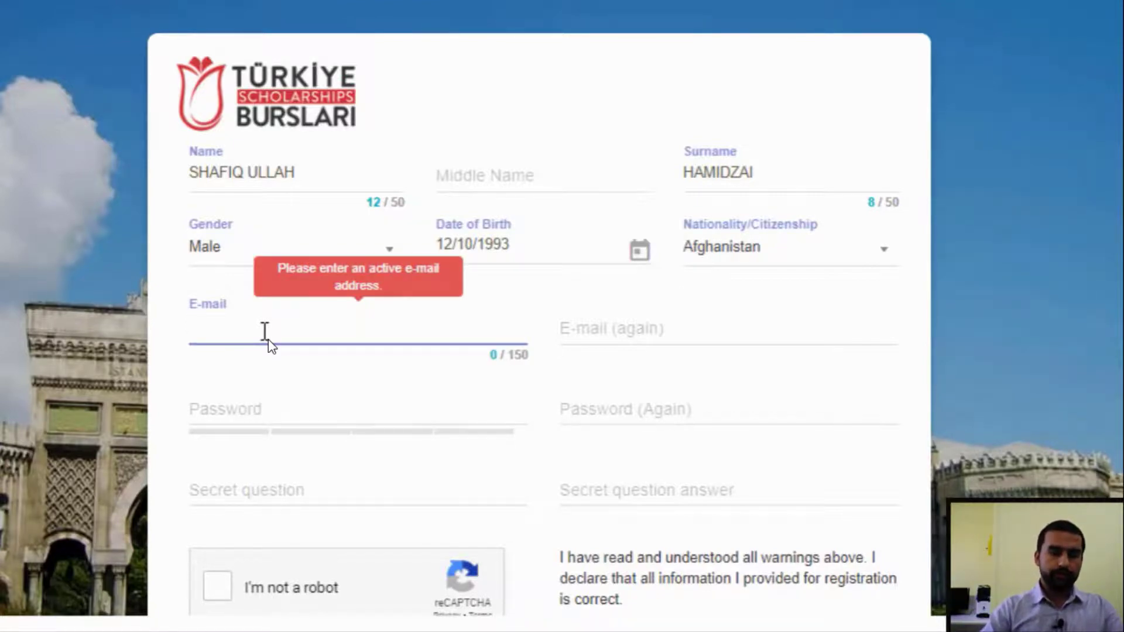
- Enter the account e-mail address and password, then begin typing the secret question
click(609, 323)
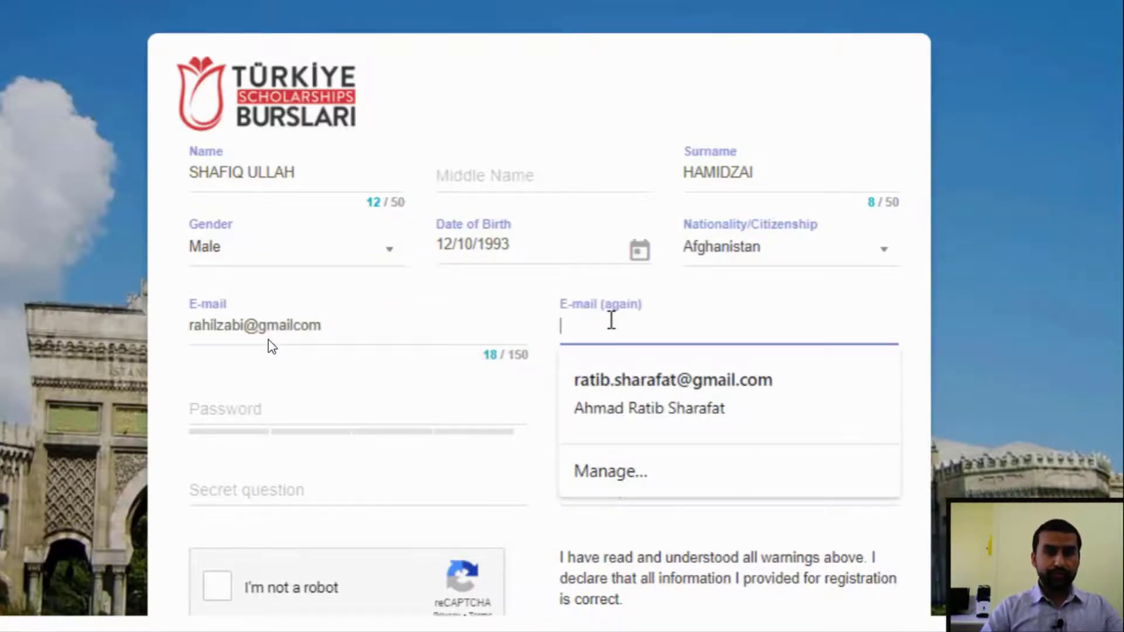
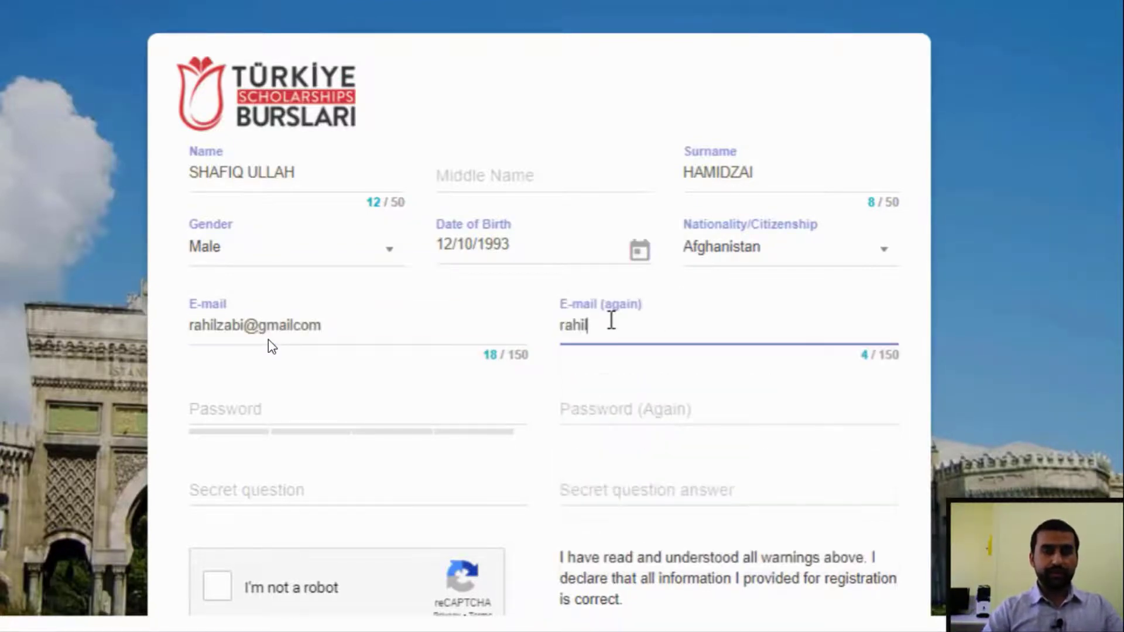
click(269, 413)
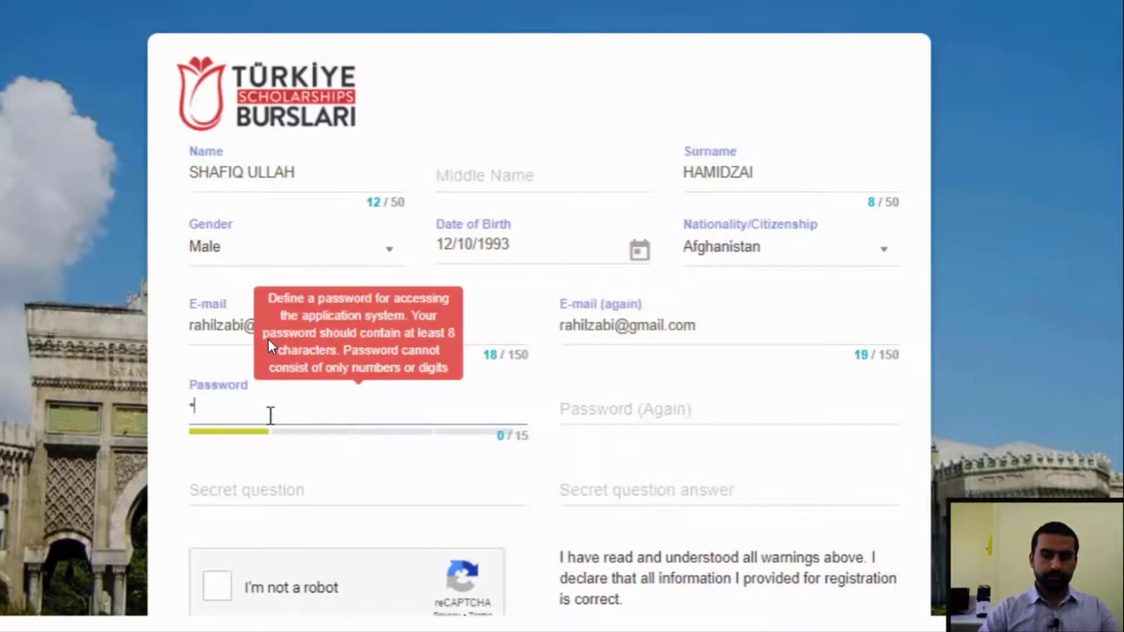
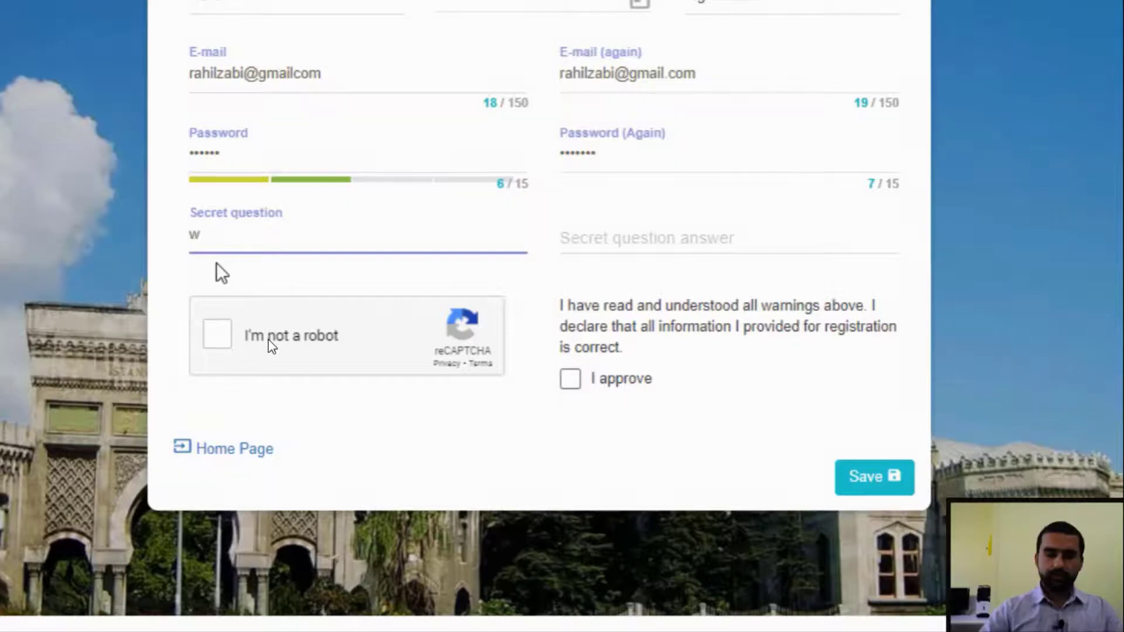
- Set the secret question to 'who is you best friend' and enter its secret answer
text(jp)
key(BackSpace)
key(BackSpace)
text(jp)
key(BackSpace)
key(BackSpace)
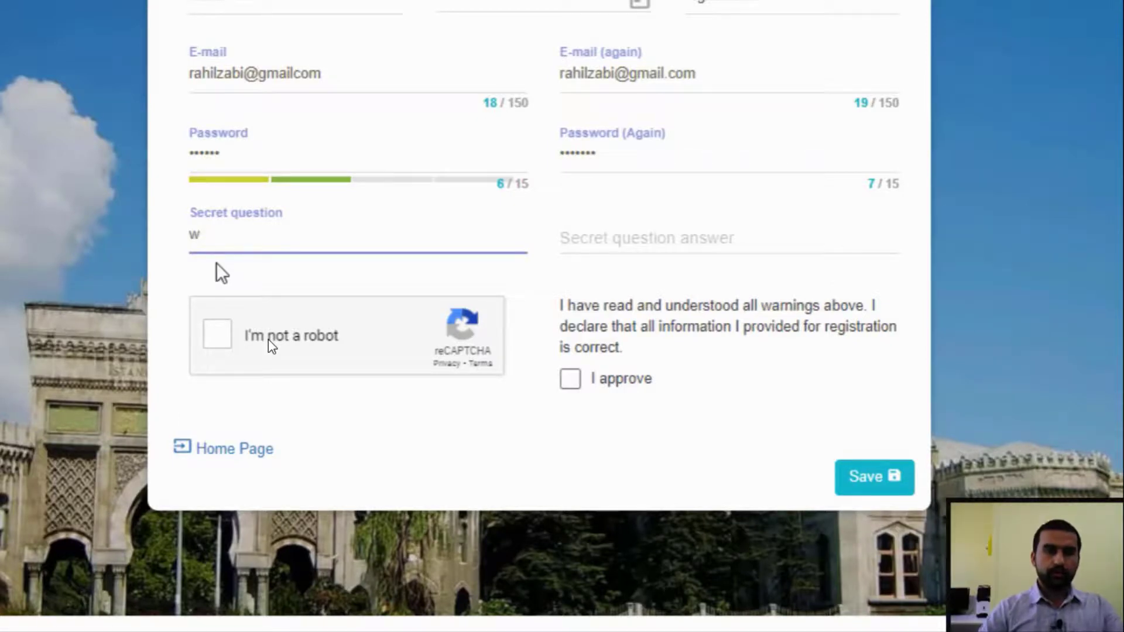
text(ho is  you best friend)
click(585, 243)
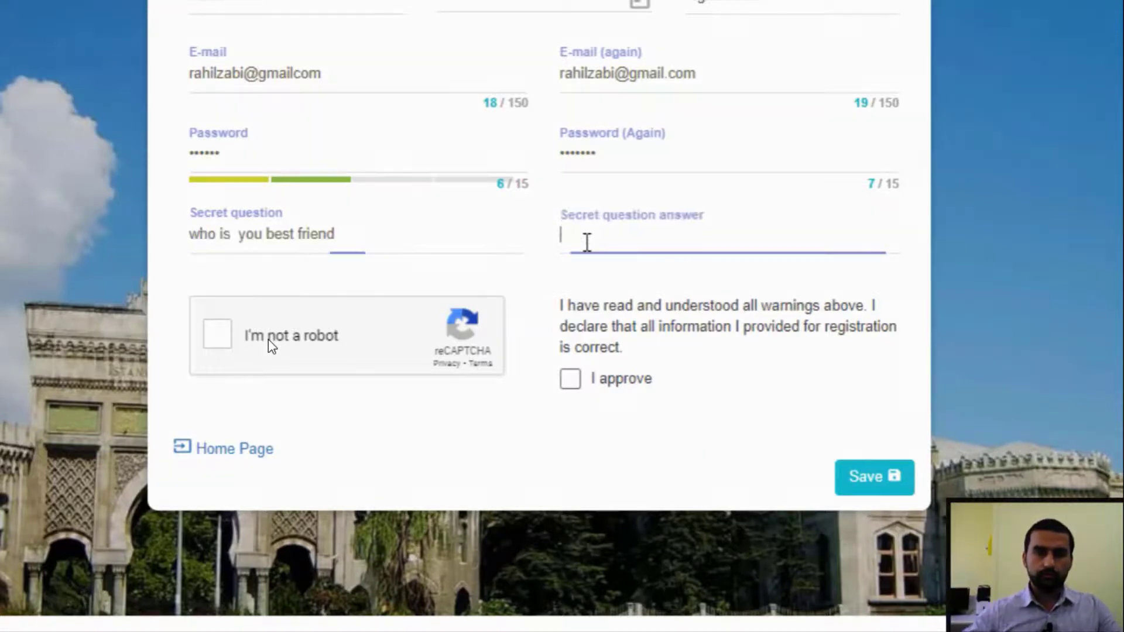
text(AH)
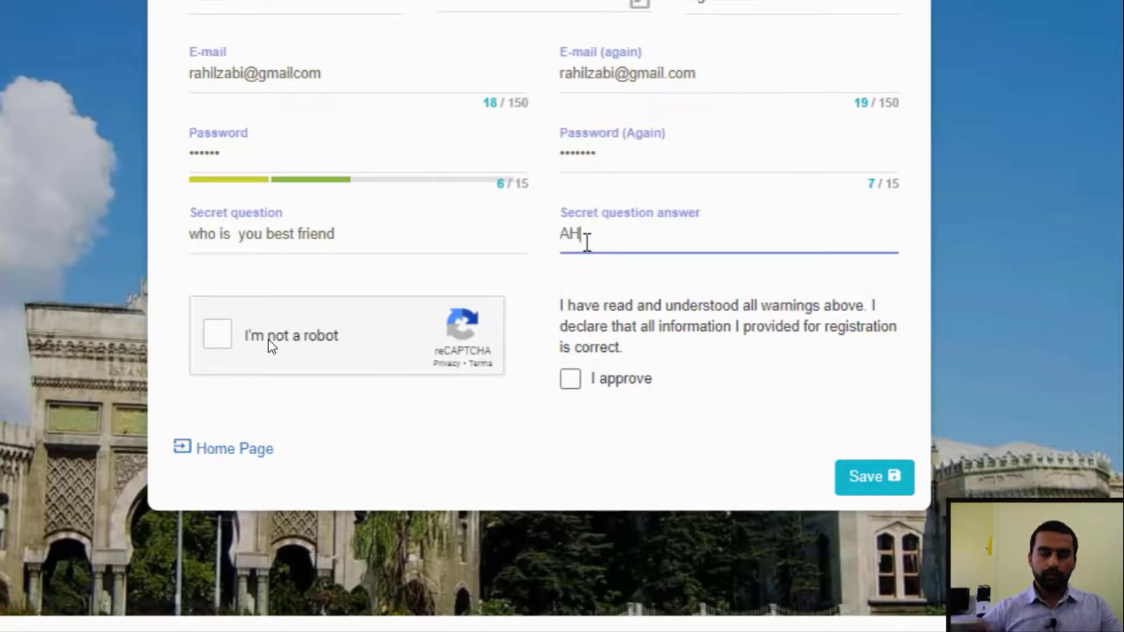
key(BackSpace)
key(BackSpace)
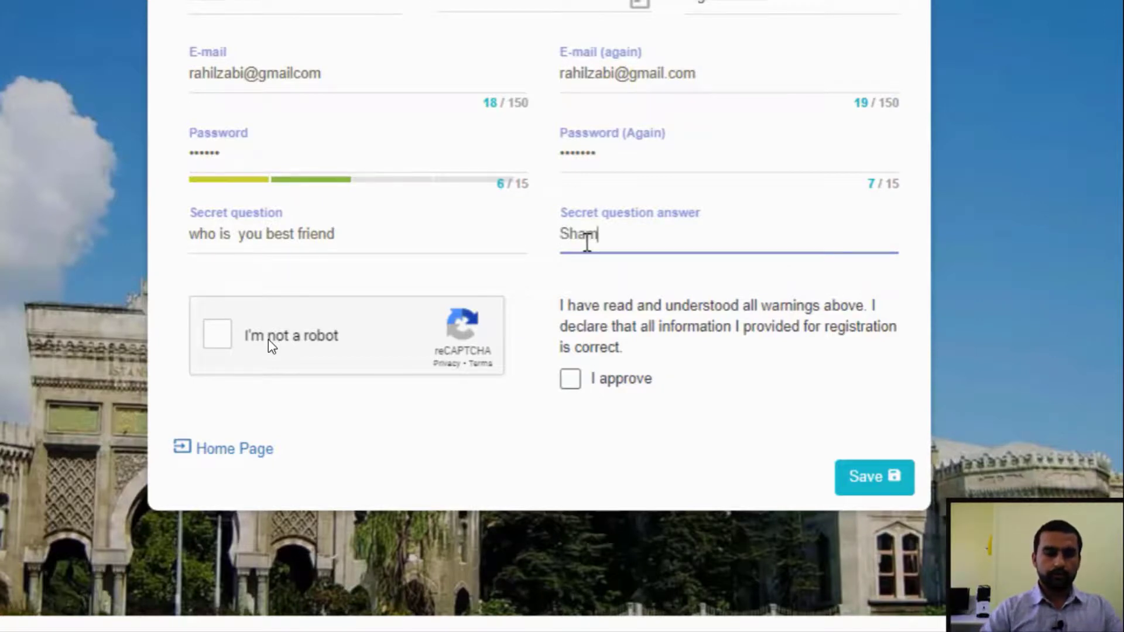
- Pass the robot check, approve the declaration and save the registration
click(218, 337)
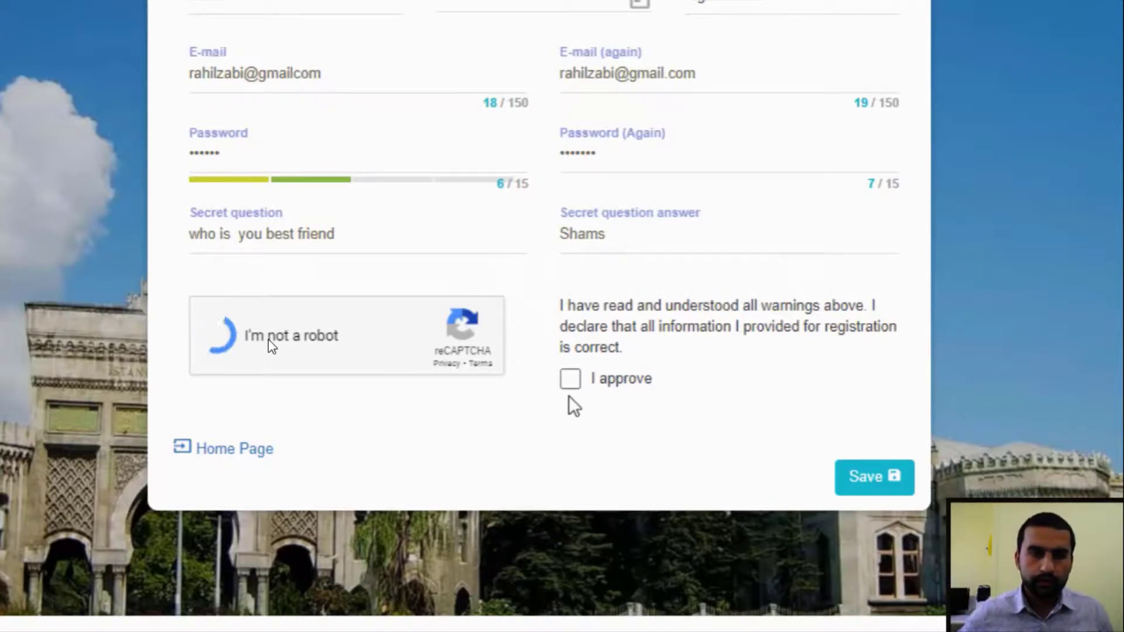
click(574, 380)
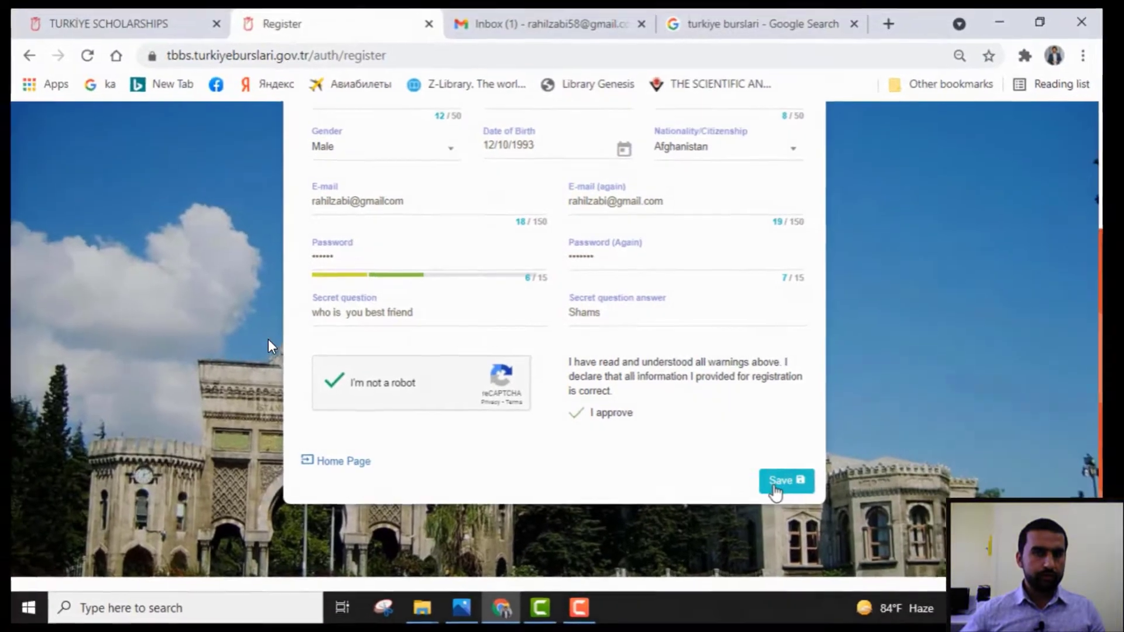
click(526, 37)
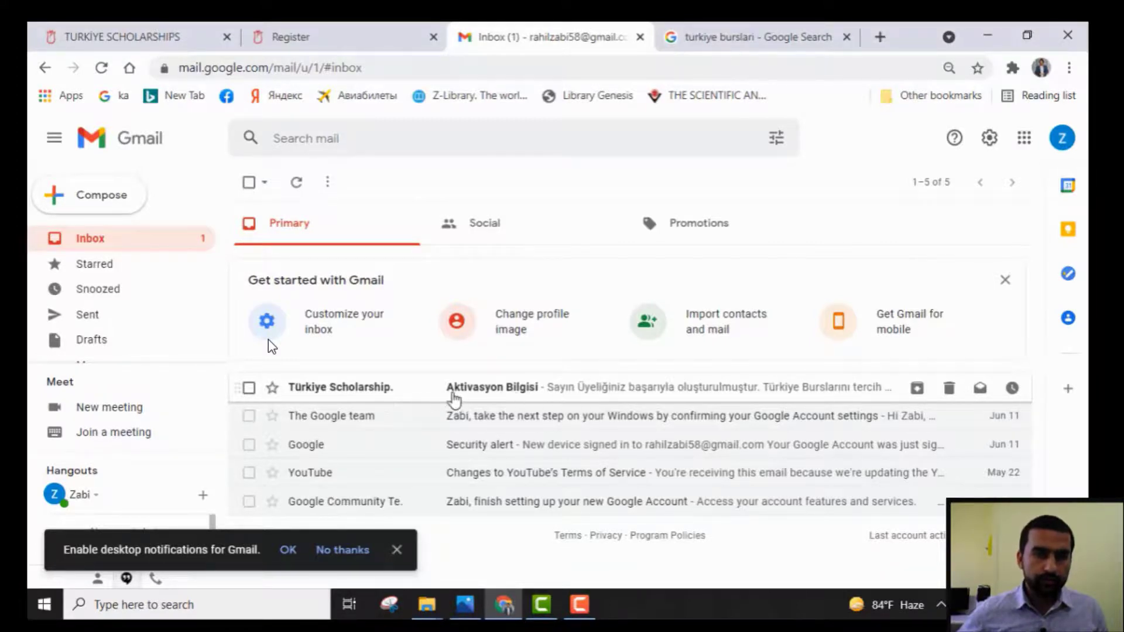
- Open the 'Aktivasyon Bilgisi' e-mail in Gmail and follow its account confirmation link
click(484, 398)
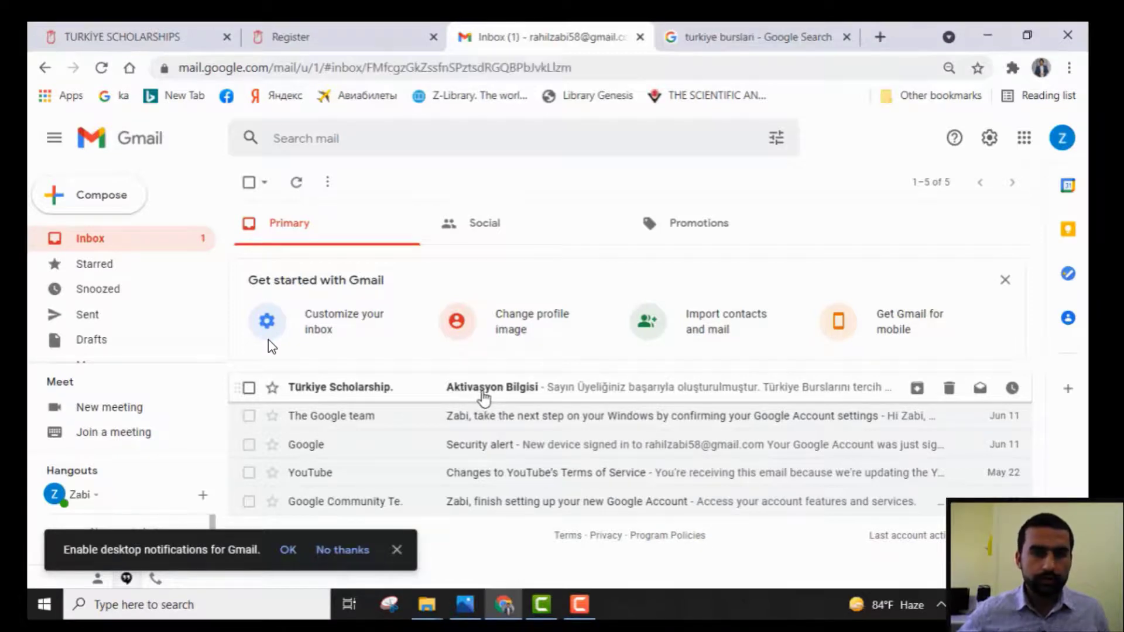
scroll(535, 365, down, 5)
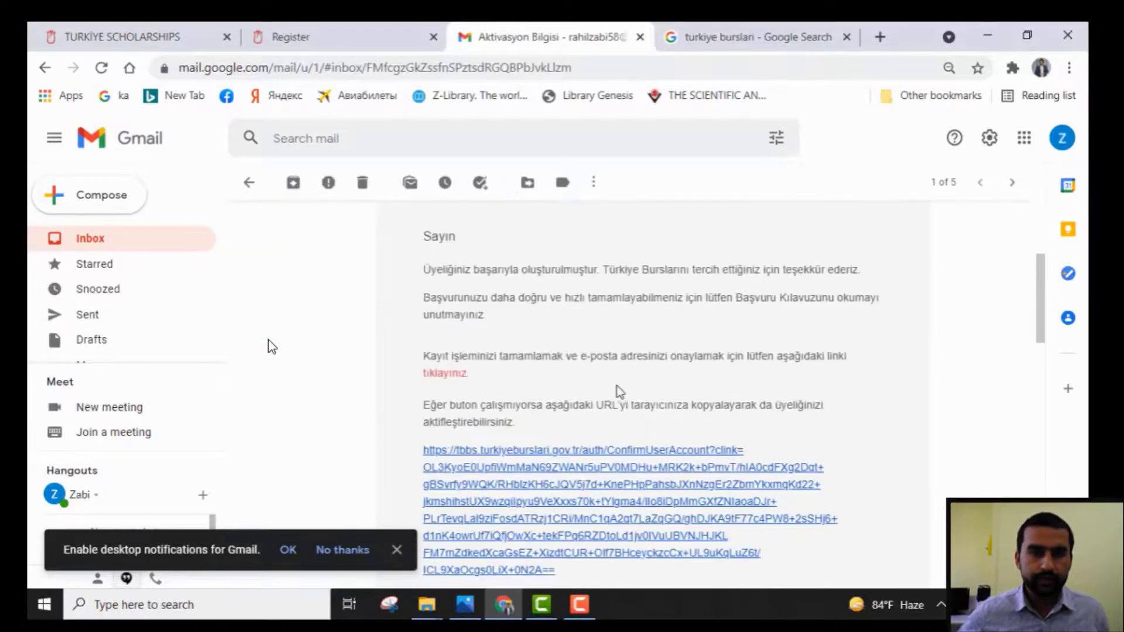
click(544, 497)
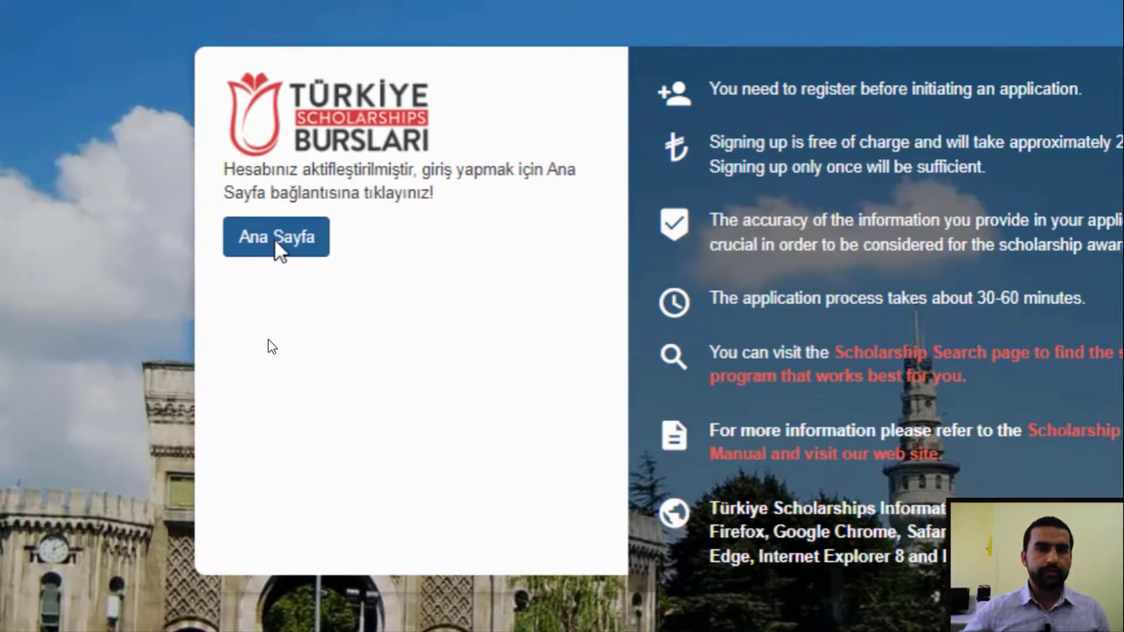
- From the activation page, go to login and sign in with the account e-mail and password
click(274, 240)
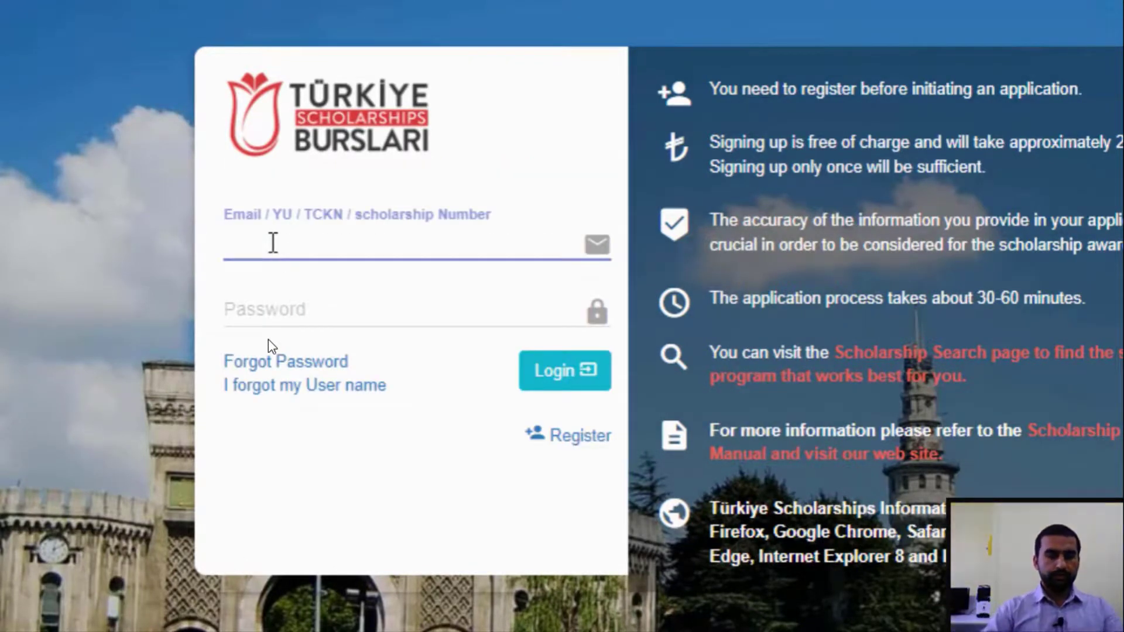
click(302, 312)
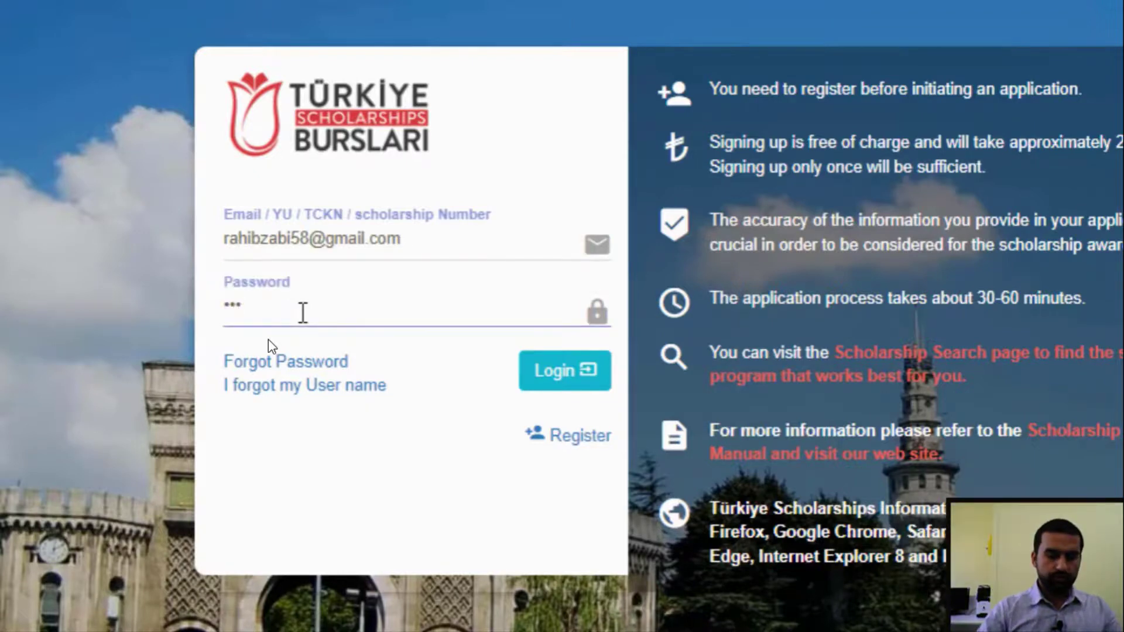
text(**********)
key(Return)
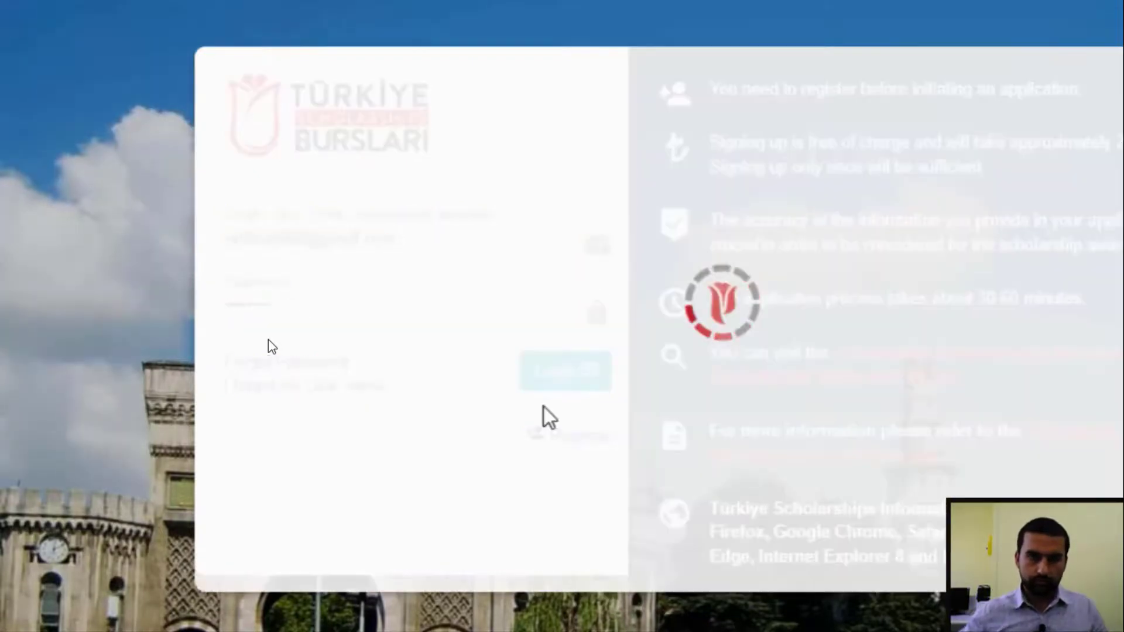